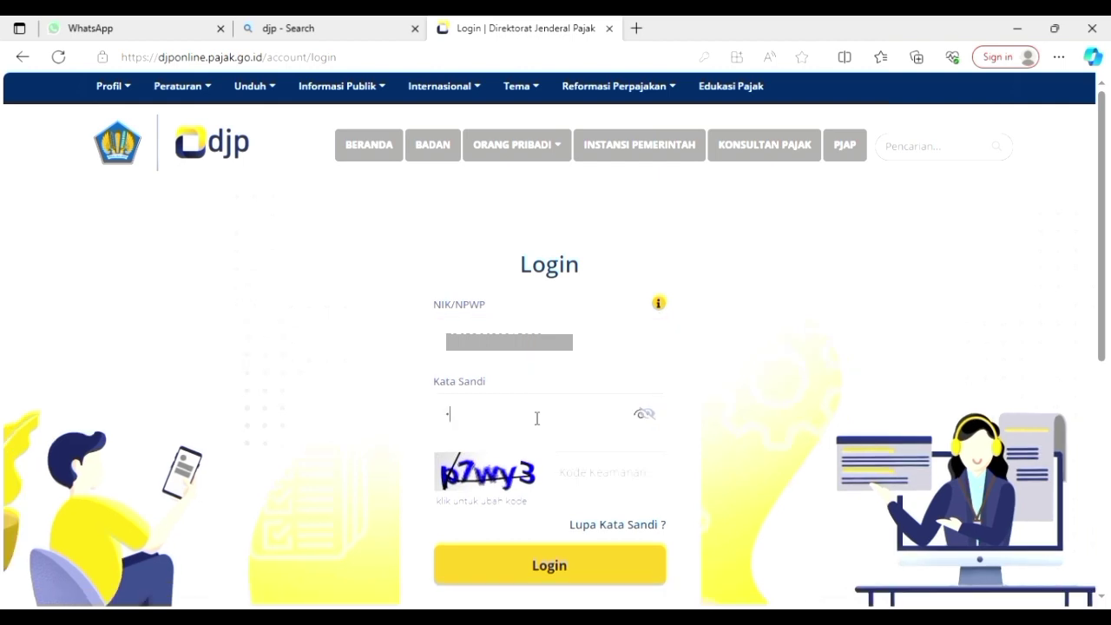
Log in to the DJP account by entering the account password and the captcha security code.
{"action": "key", "text": "BackSpace"}
{"action": "type", "text": "••••••••"}
{"action": "left_click", "coordinate": [569, 470]}
{"action": "type", "text": "p7wy3"}
{"action": "key", "text": "Return"}
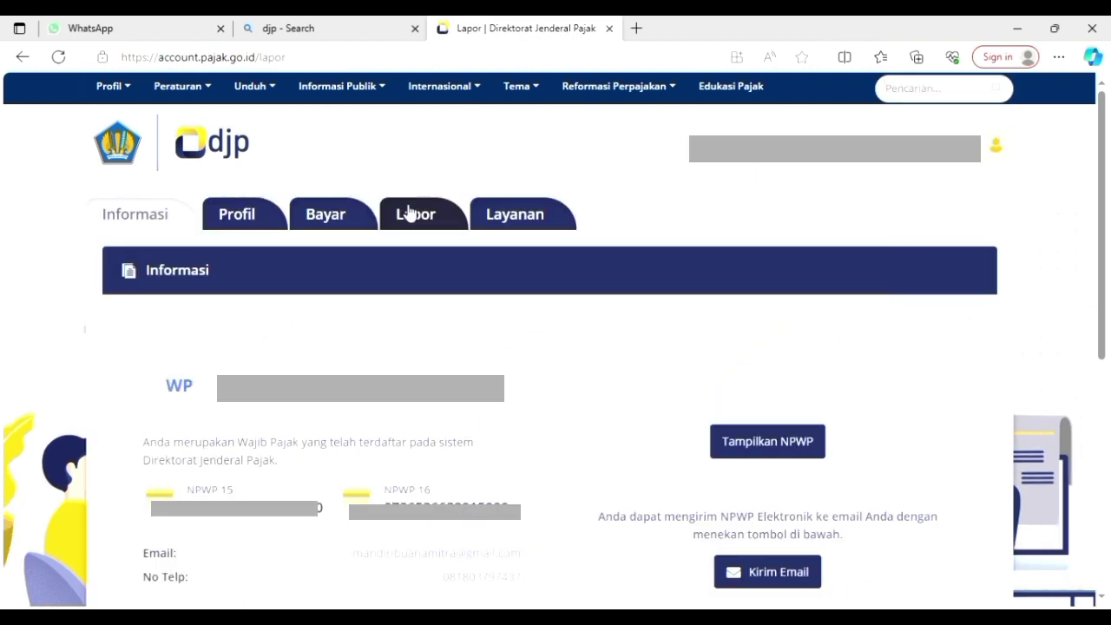
Open e-Bupot Unifikasi from the pre-reporting services and start a new Rekam BP Ps 4(2), 15, 22, 23 entry.
{"action": "left_click", "coordinate": [411, 213]}
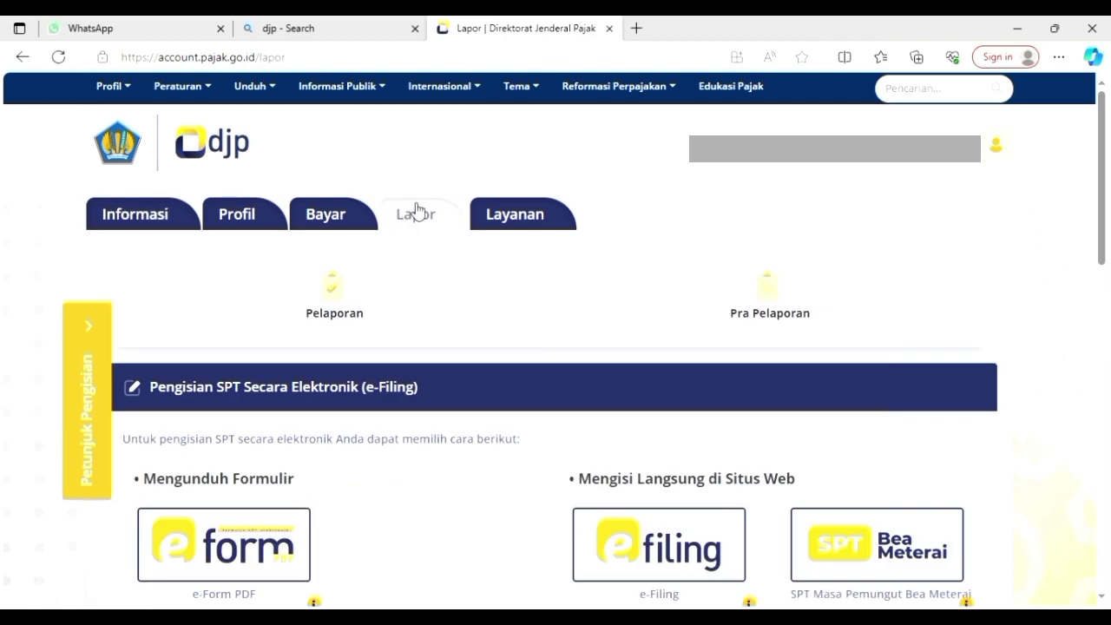
{"action": "left_click", "coordinate": [642, 308]}
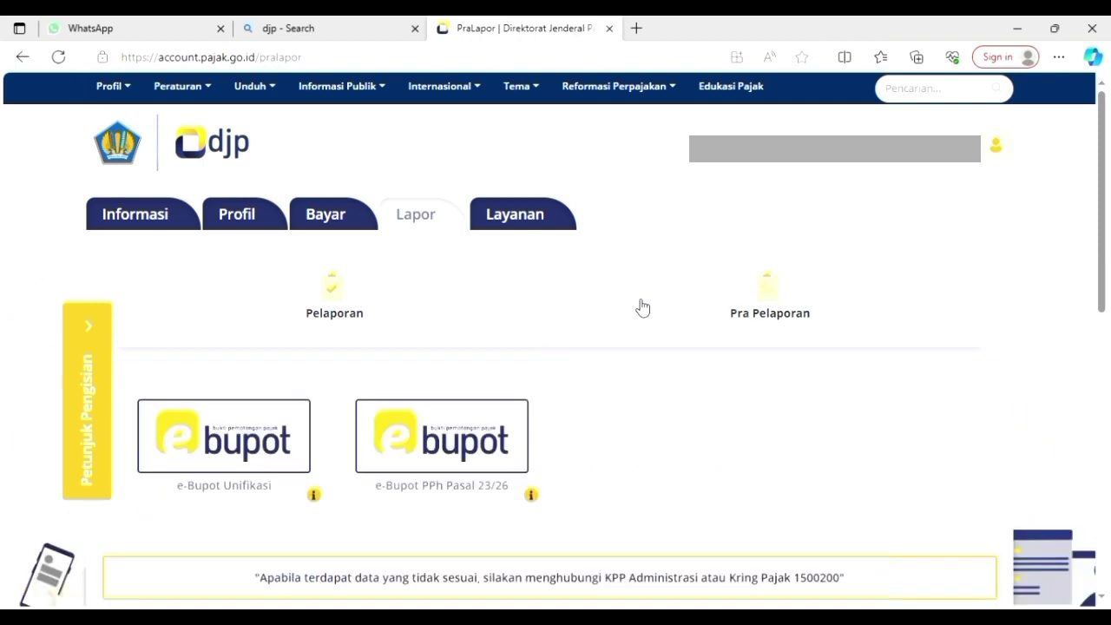
{"action": "left_click", "coordinate": [245, 454]}
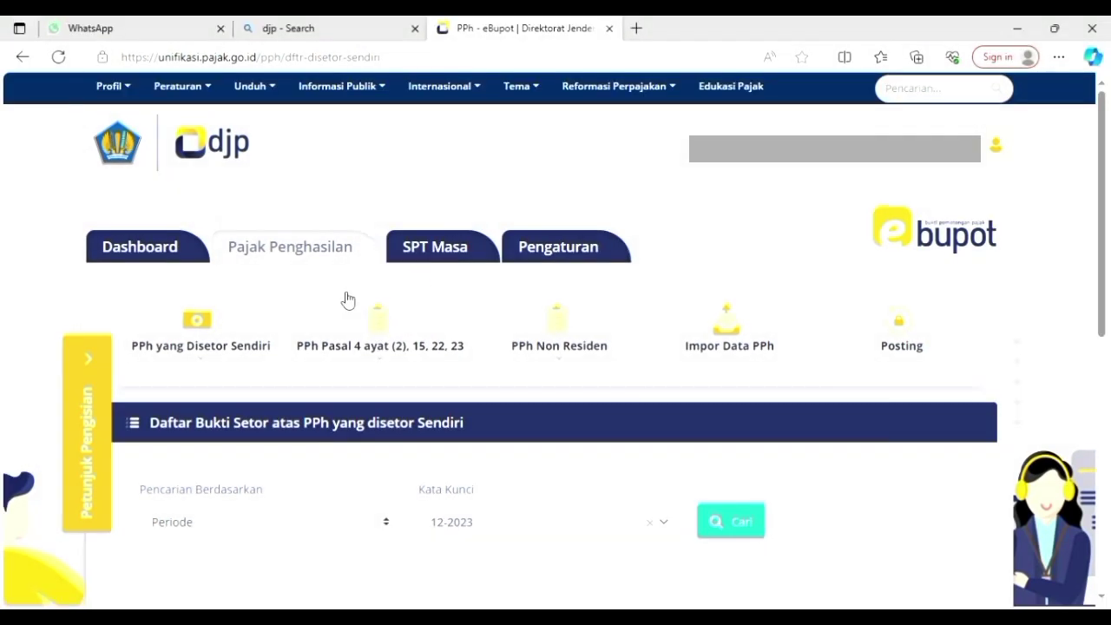
{"action": "left_click", "coordinate": [350, 375]}
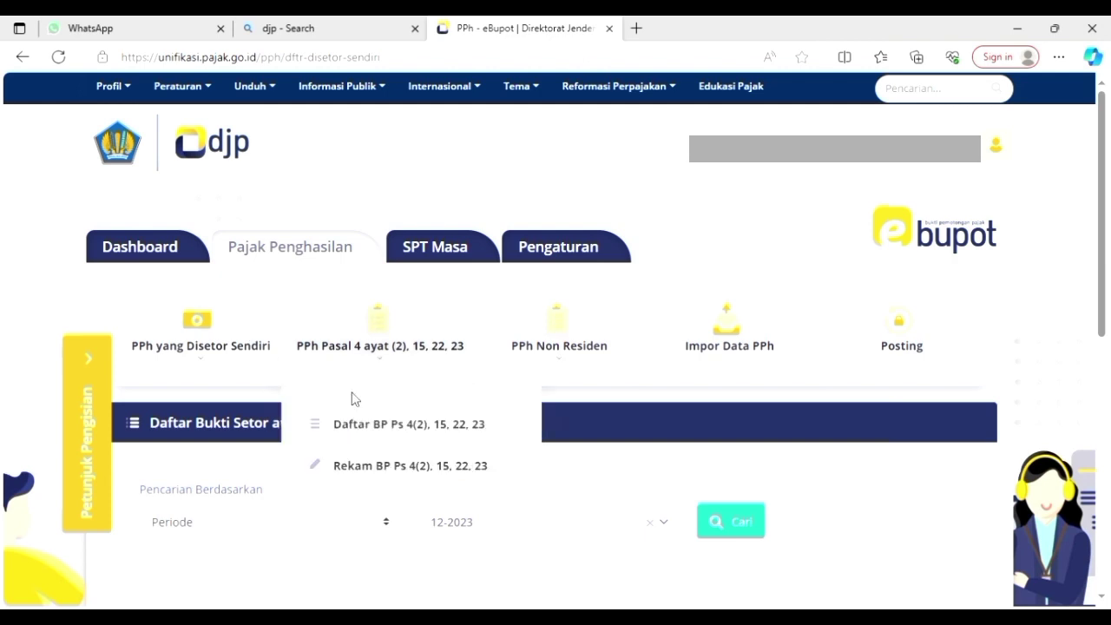
{"action": "left_click", "coordinate": [362, 476]}
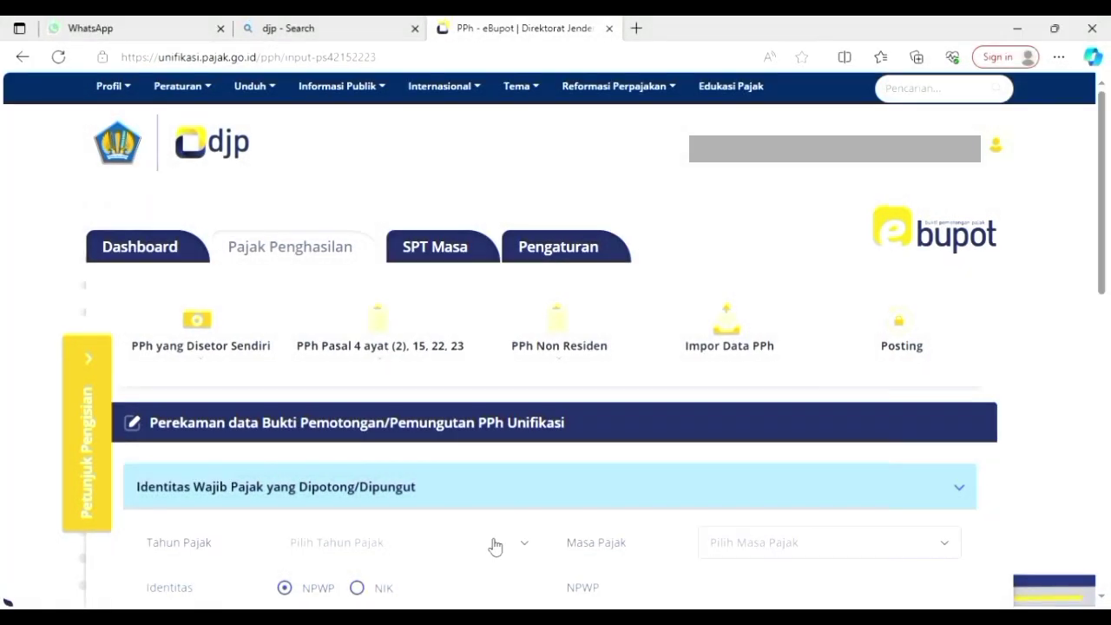
Set the withholding slip's tax year to 2023 and its tax period to November.
{"action": "left_click", "coordinate": [491, 545]}
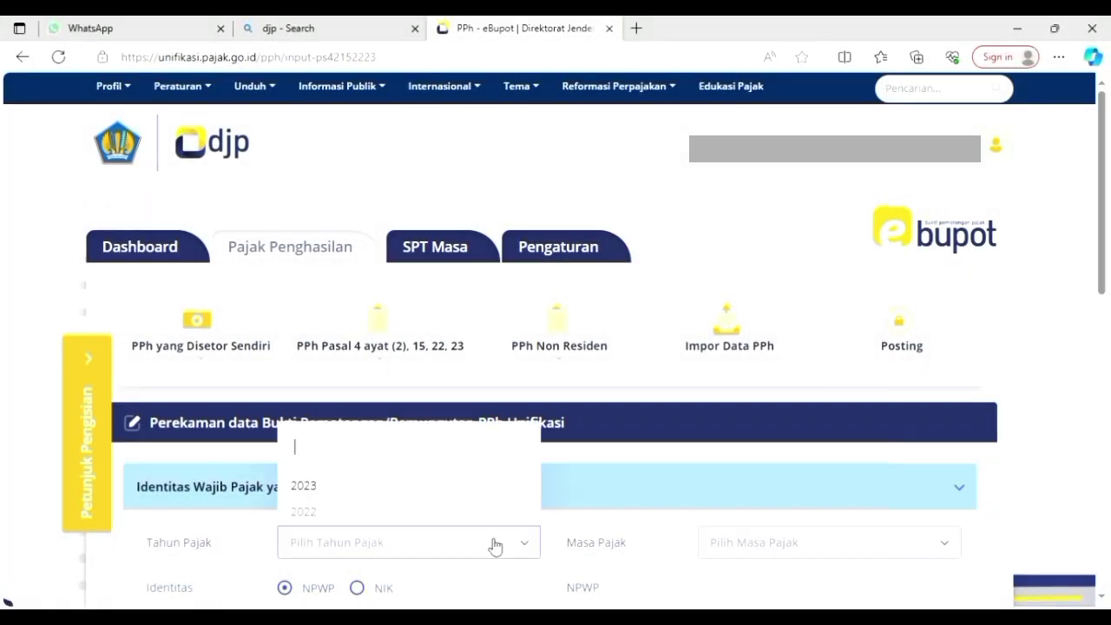
{"action": "left_click", "coordinate": [469, 495]}
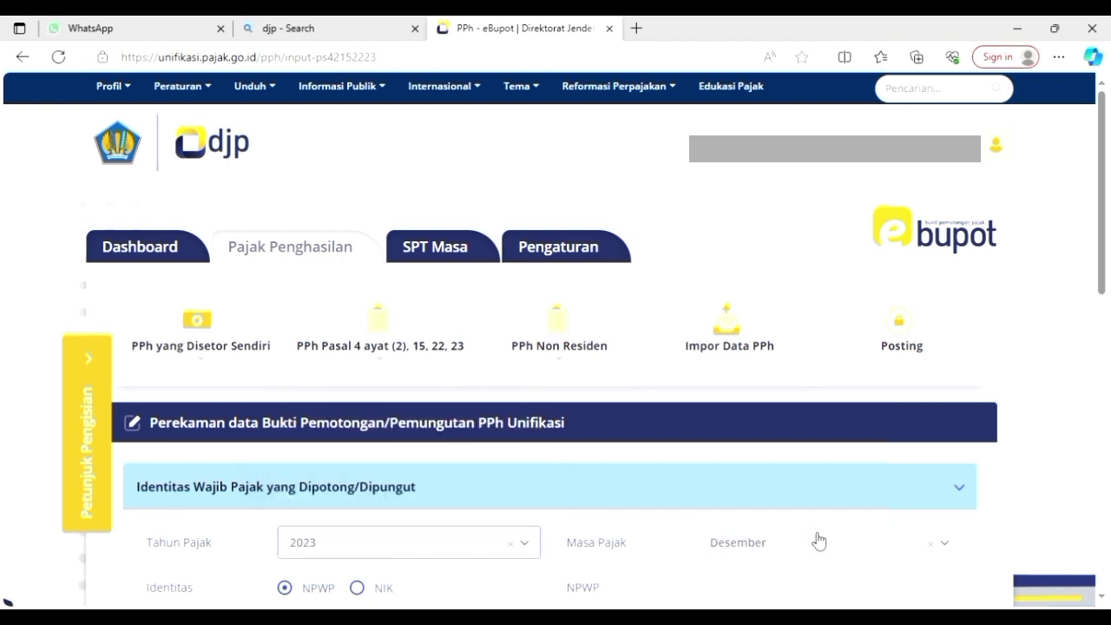
{"action": "left_click", "coordinate": [946, 545]}
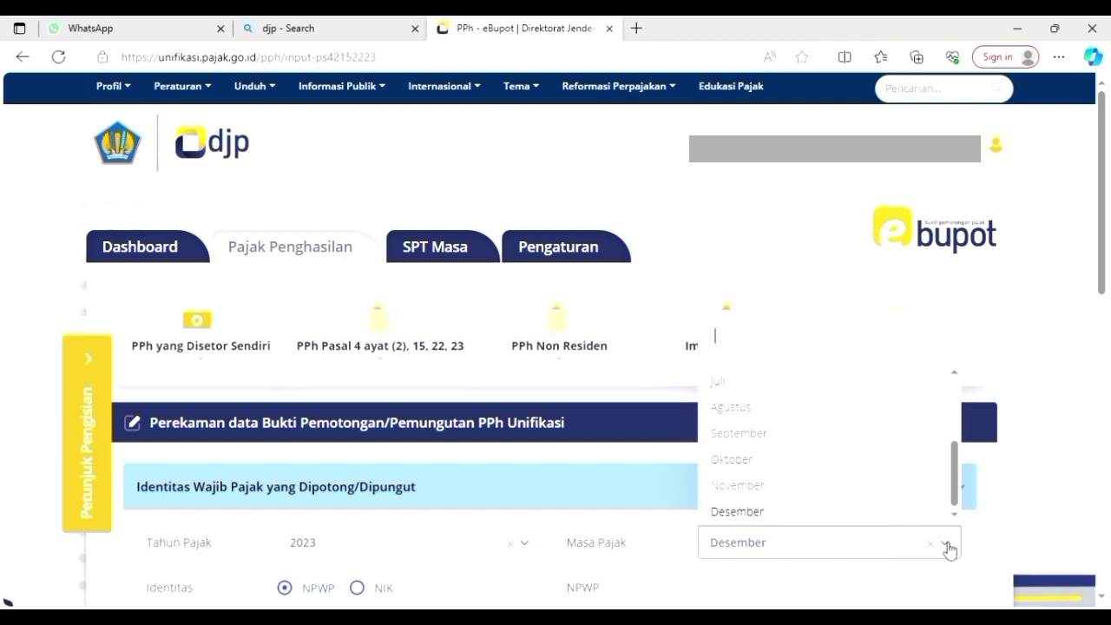
{"action": "left_click", "coordinate": [869, 493]}
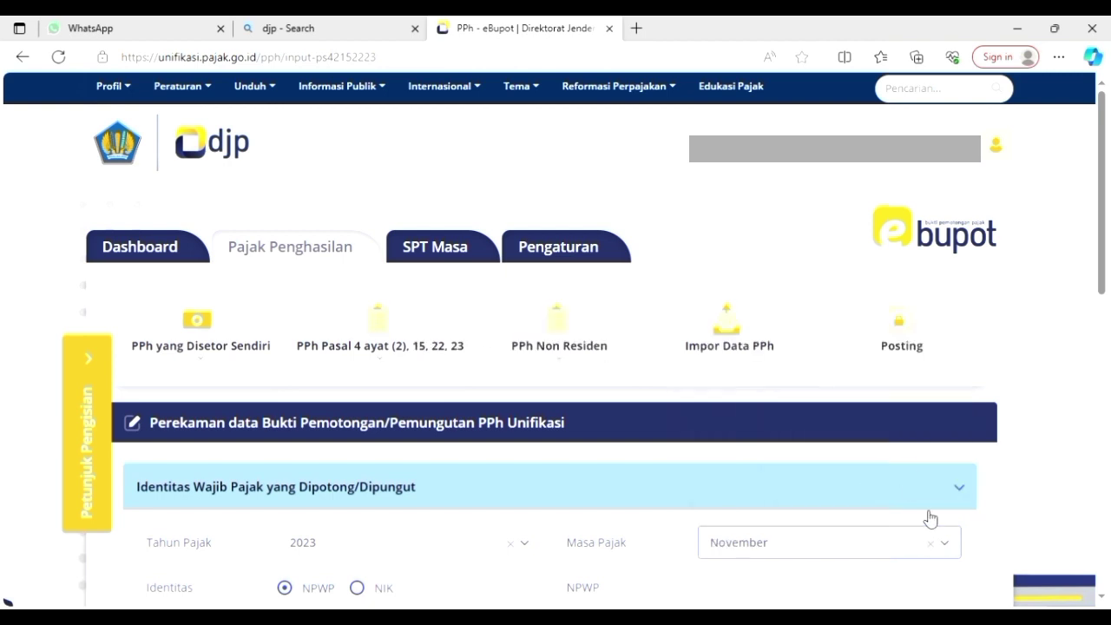
Paste the withheld taxpayer's NPWP number, look up the taxpayer's name and proceed to the income tax section.
{"action": "left_click", "coordinate": [1102, 598]}
{"action": "left_click", "coordinate": [1102, 597]}
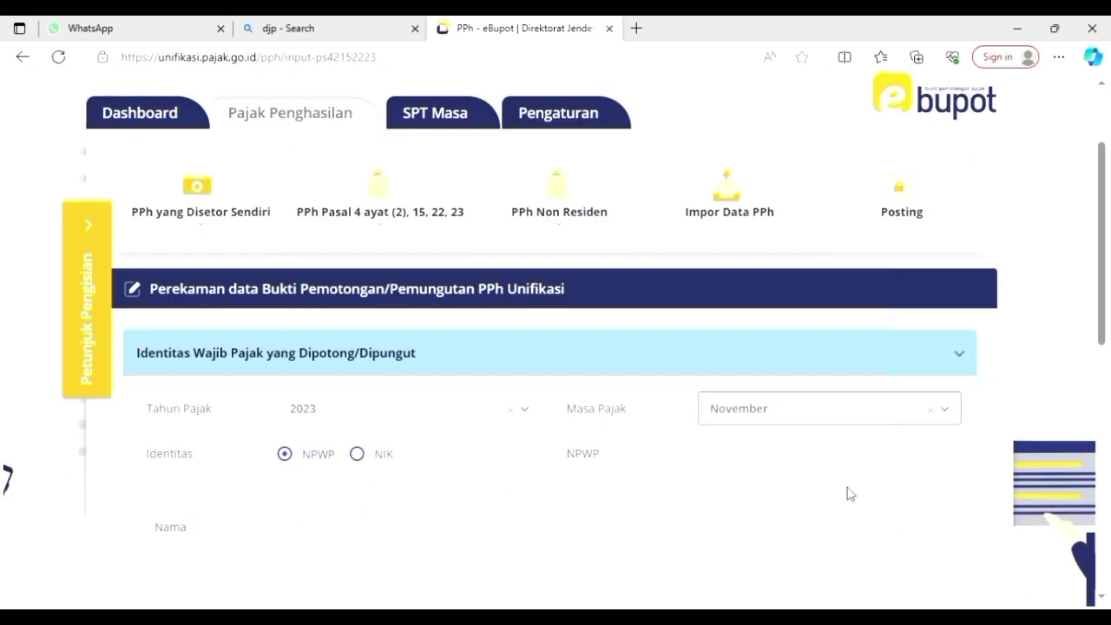
{"action": "left_click", "coordinate": [717, 453]}
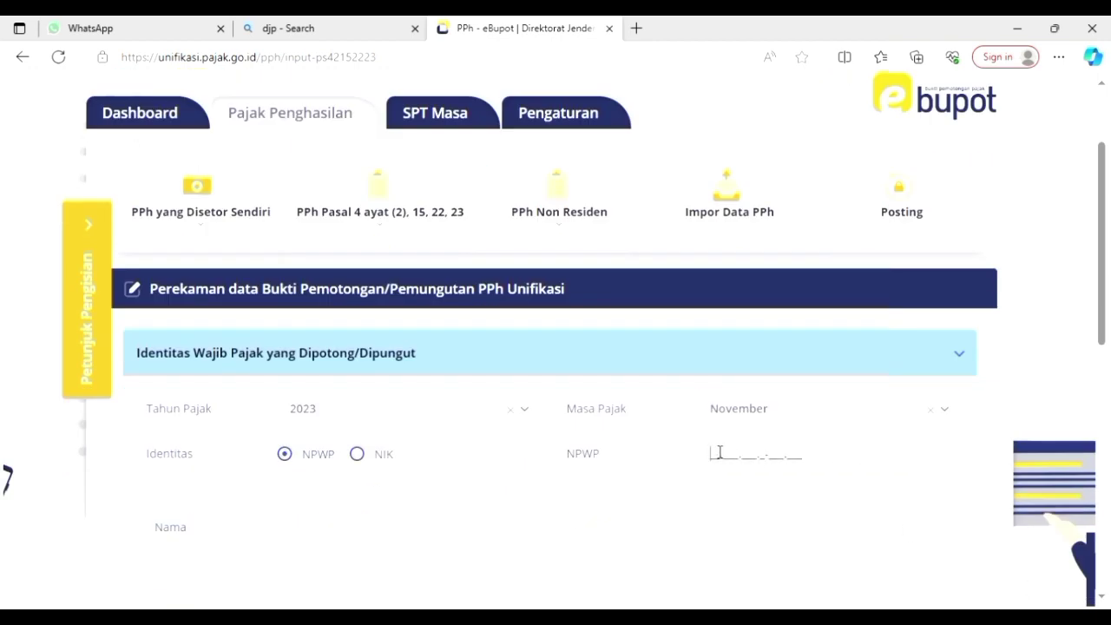
{"action": "key", "text": "ctrl+v"}
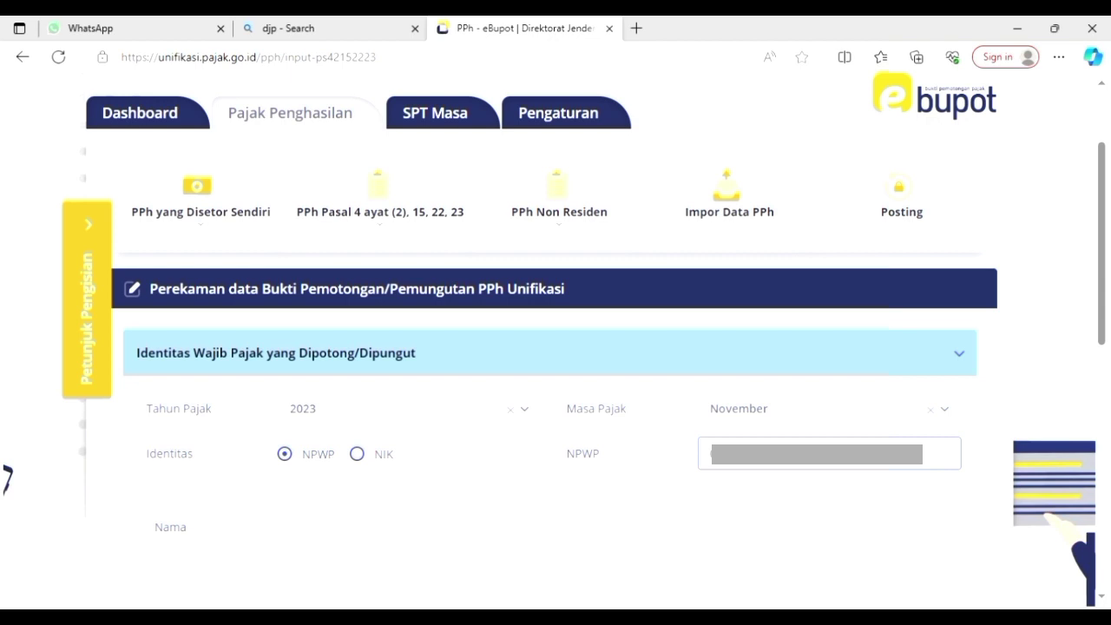
{"action": "key", "text": "Tab"}
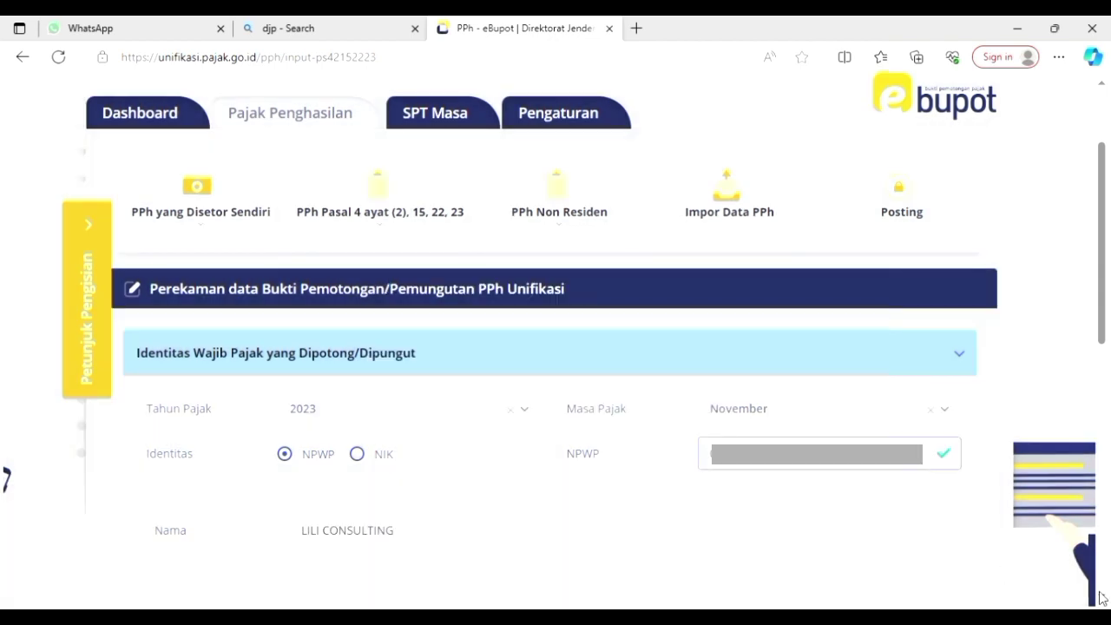
{"action": "scroll", "coordinate": [905, 535], "scroll_direction": "down", "scroll_amount": 2}
{"action": "left_click", "coordinate": [910, 494]}
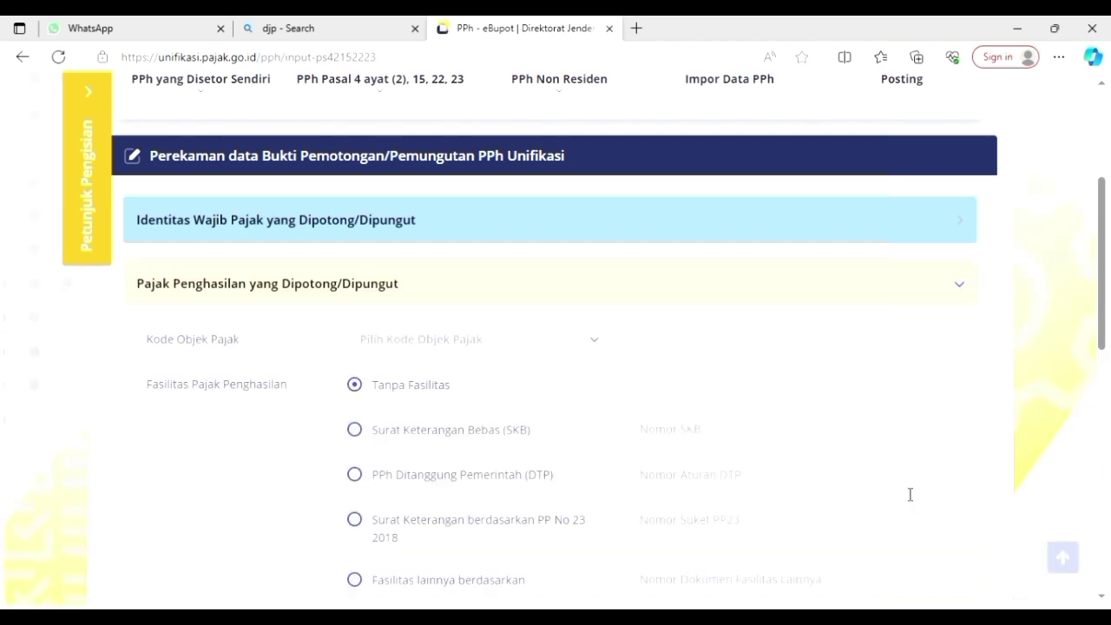
Search the tax object codes for 104 and choose 24-104-03 Jasa Konsultan.
{"action": "left_click", "coordinate": [521, 355]}
{"action": "type", "text": "104"}
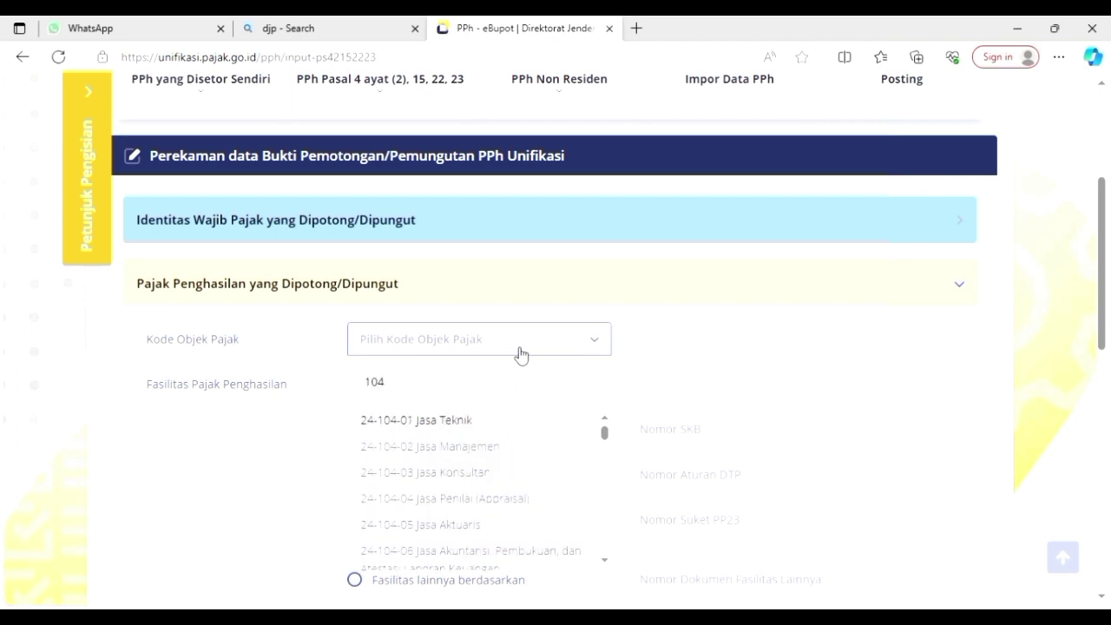
{"action": "left_click", "coordinate": [476, 483]}
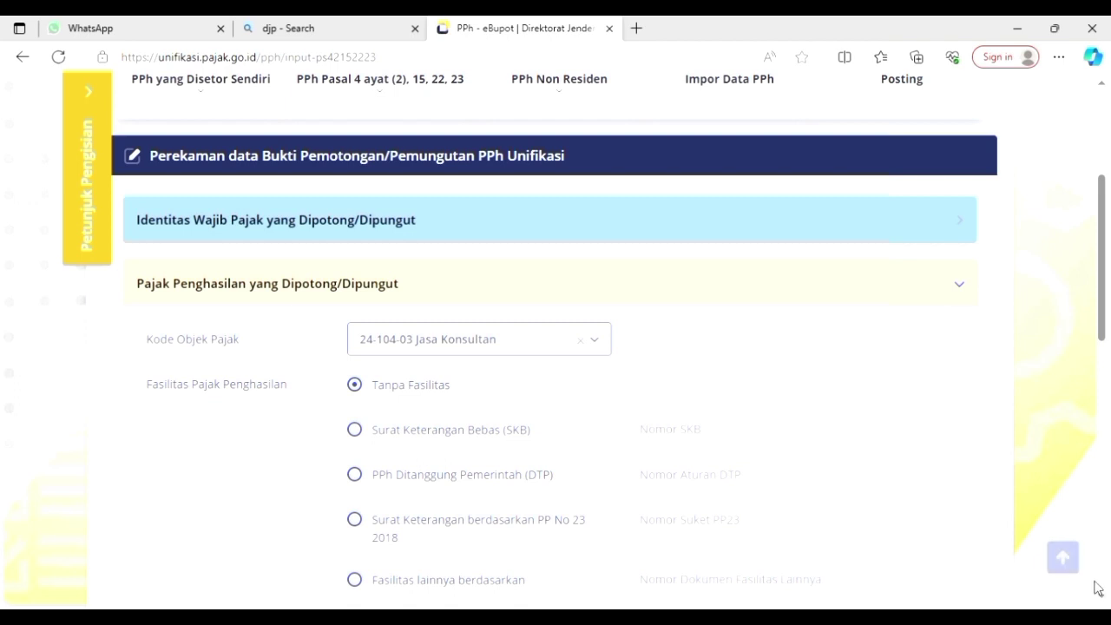
Set the gross income (Jumlah Penghasilan Bruto) to 1.500.000 and proceed to the supporting documents section.
{"action": "left_click", "coordinate": [1106, 599]}
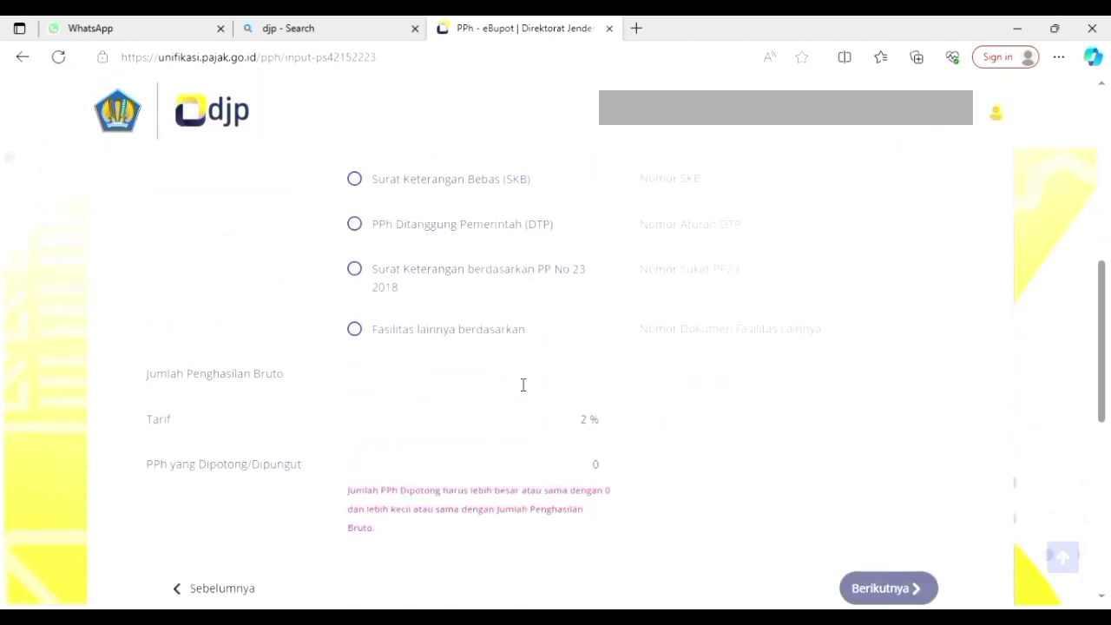
{"action": "left_click", "coordinate": [522, 385]}
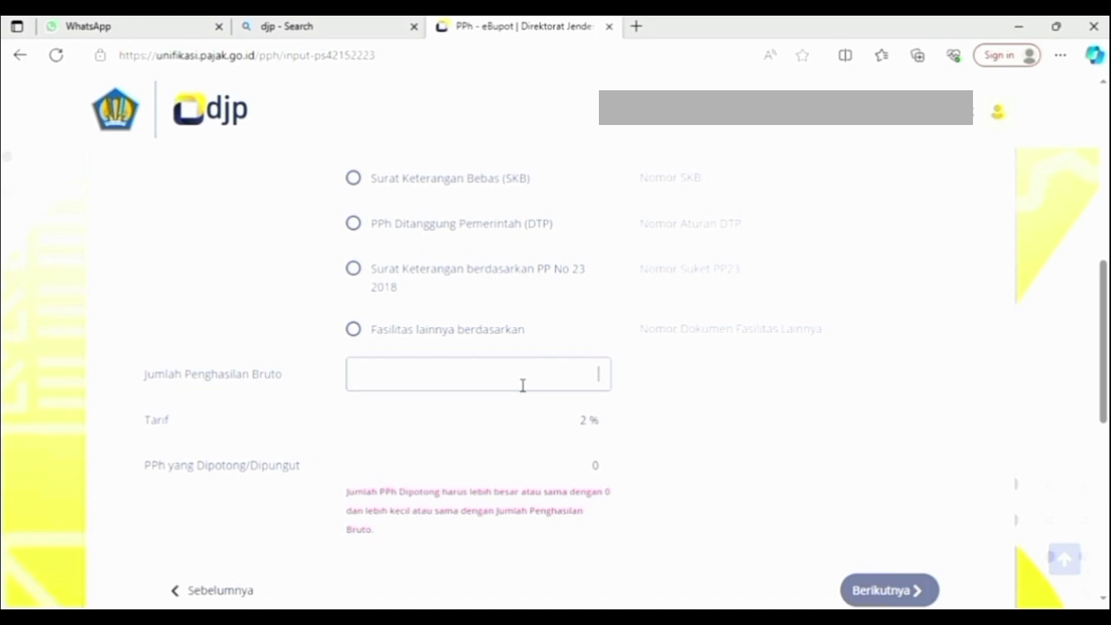
{"action": "type", "text": "1.5"}
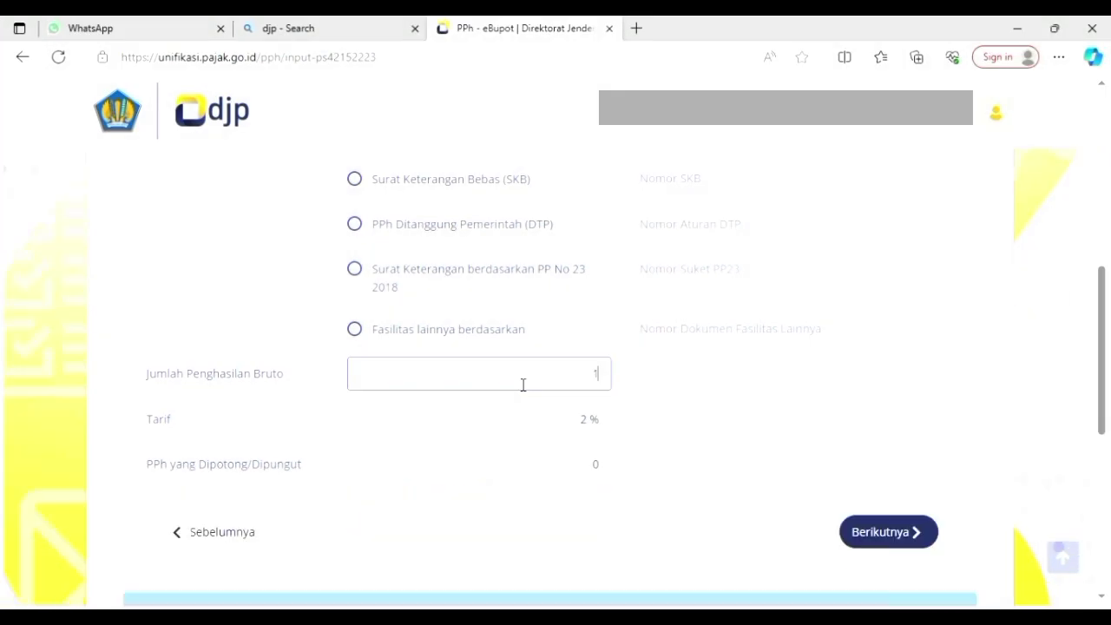
{"action": "type", "text": "00.000"}
{"action": "left_click", "coordinate": [762, 402]}
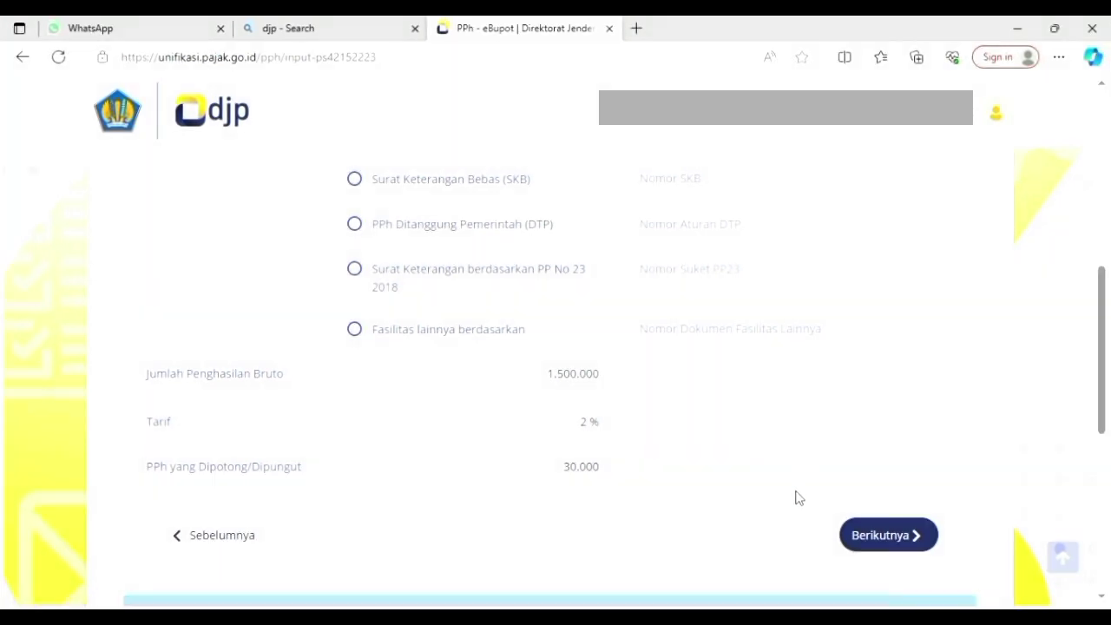
{"action": "left_click", "coordinate": [887, 536]}
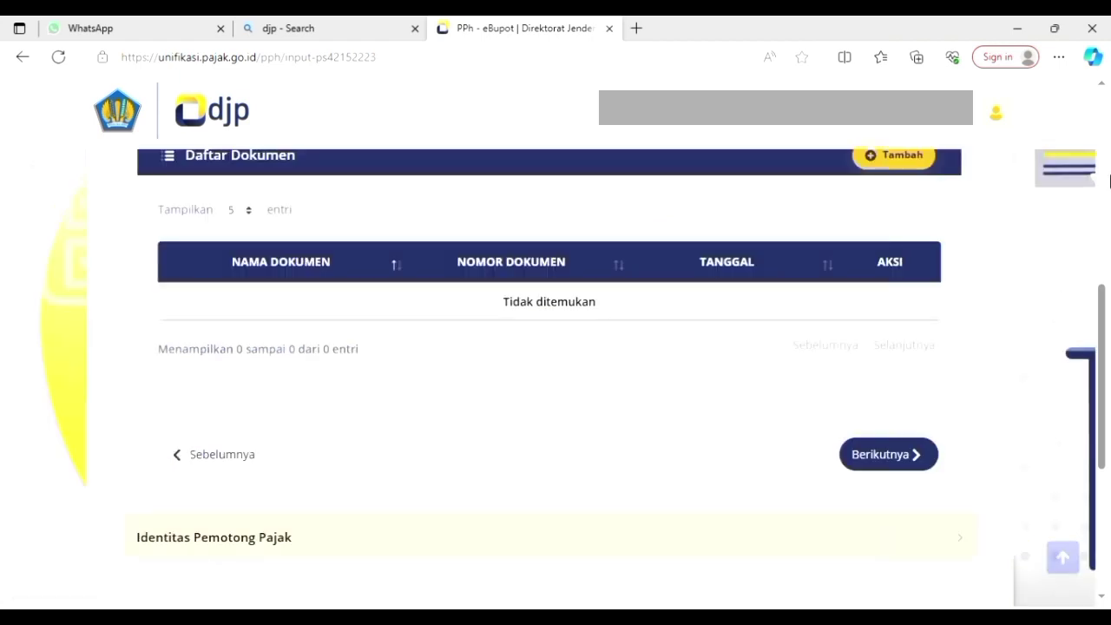
Add an Invoice as the withholding basis document, with document number 8 and date 08/10/2023.
{"action": "scroll", "coordinate": [602, 323], "scroll_direction": "up", "scroll_amount": 3}
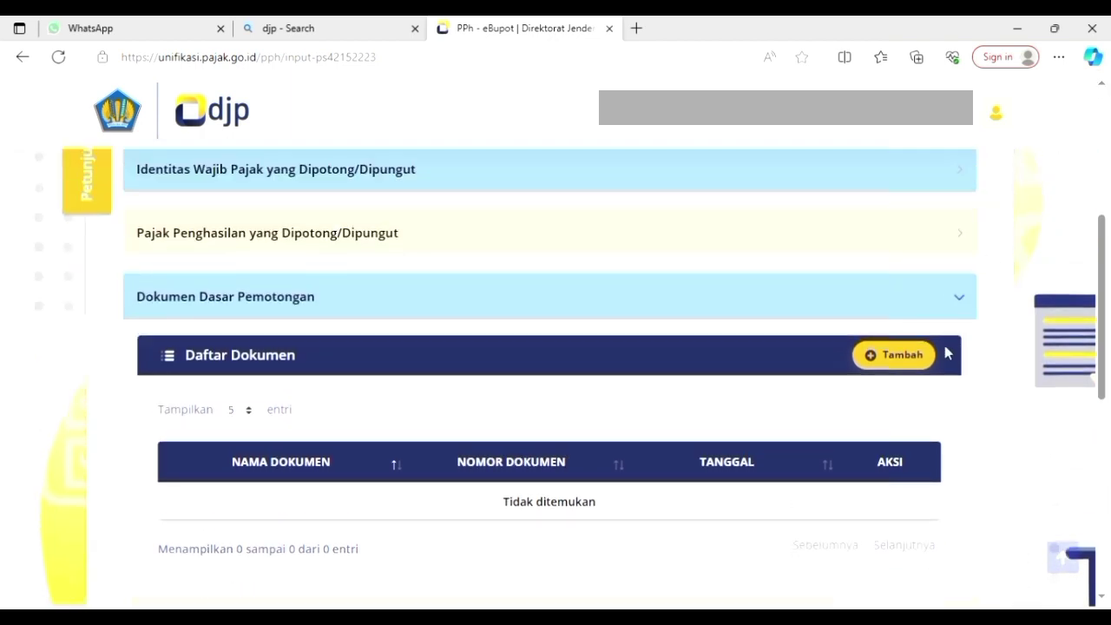
{"action": "left_click", "coordinate": [897, 355]}
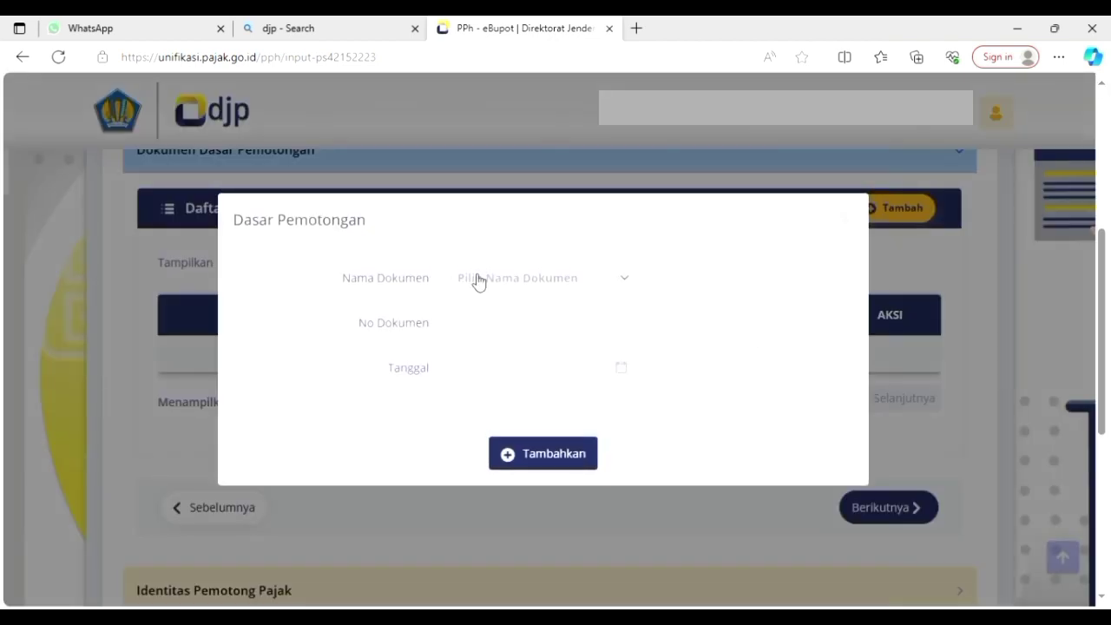
{"action": "left_click", "coordinate": [478, 280]}
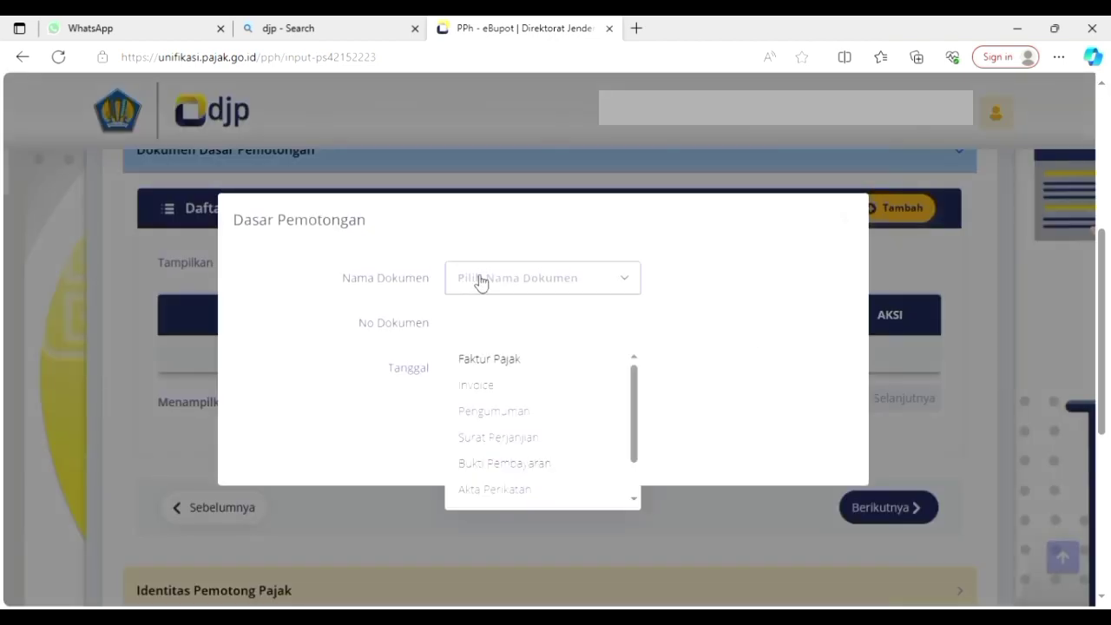
{"action": "left_click", "coordinate": [482, 386]}
{"action": "left_click", "coordinate": [525, 319]}
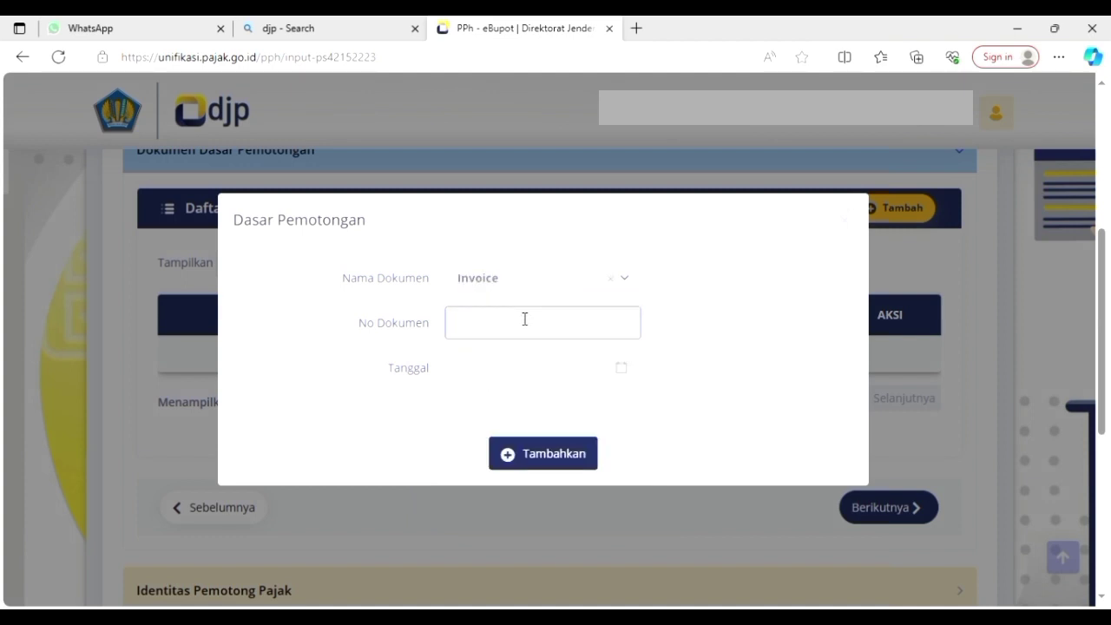
{"action": "type", "text": "8"}
{"action": "left_click", "coordinate": [532, 369]}
{"action": "left_click", "coordinate": [474, 419]}
{"action": "left_click", "coordinate": [474, 418]}
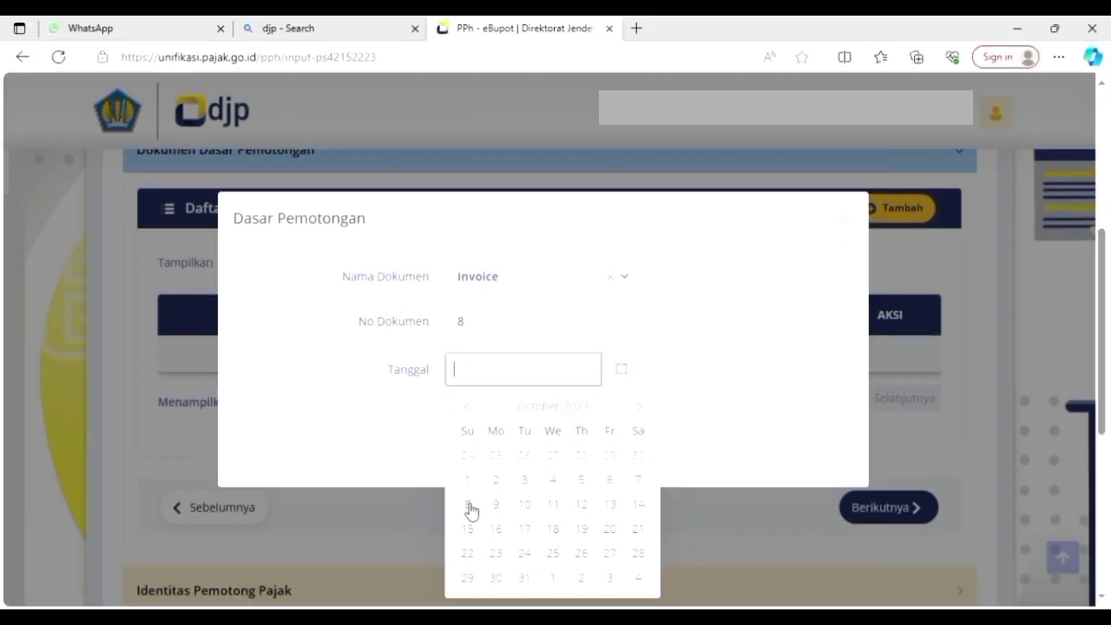
{"action": "left_click", "coordinate": [467, 504]}
{"action": "left_click", "coordinate": [530, 453]}
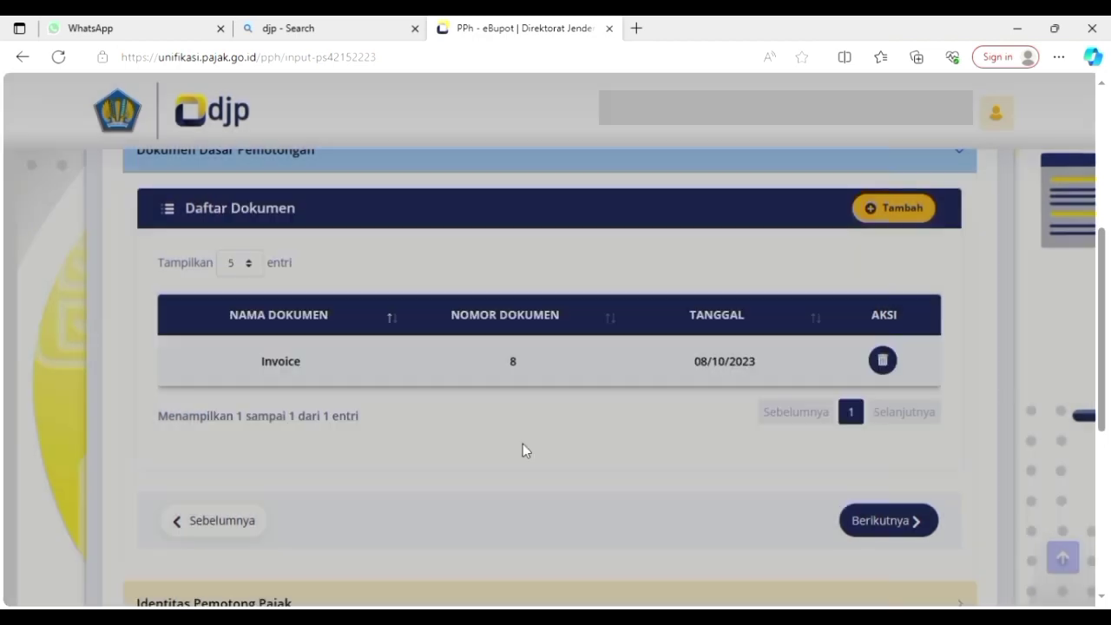
Proceed to Identitas Pemotong Pajak, set the signer's role to Pengurus and select the listed signer of the slip.
{"action": "scroll", "coordinate": [529, 451], "scroll_direction": "up", "scroll_amount": 2}
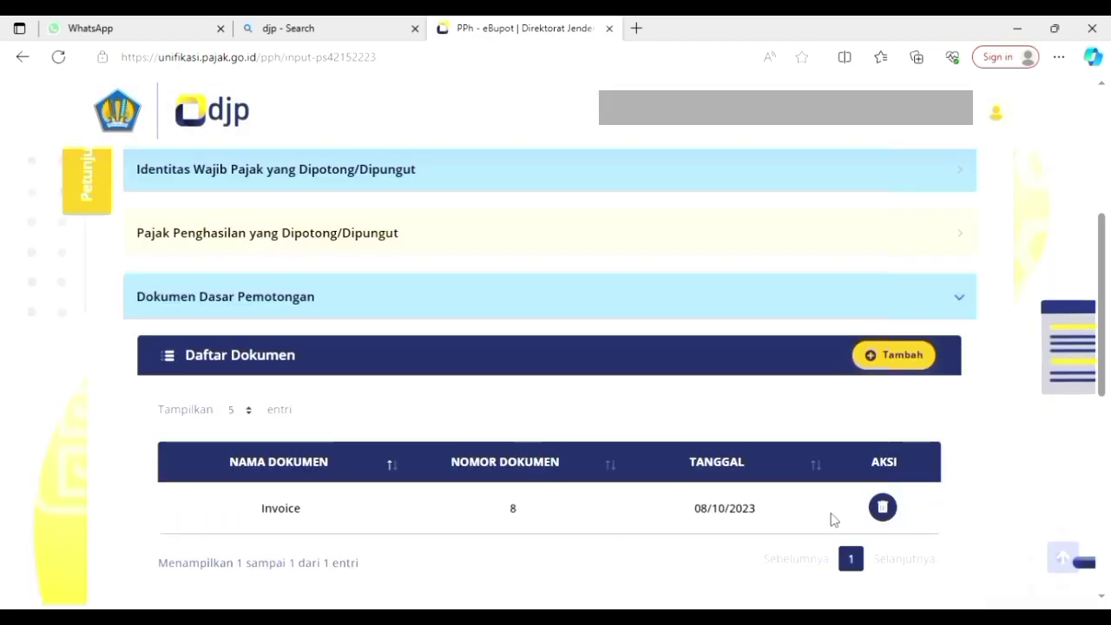
{"action": "scroll", "coordinate": [868, 525], "scroll_direction": "down", "scroll_amount": 2}
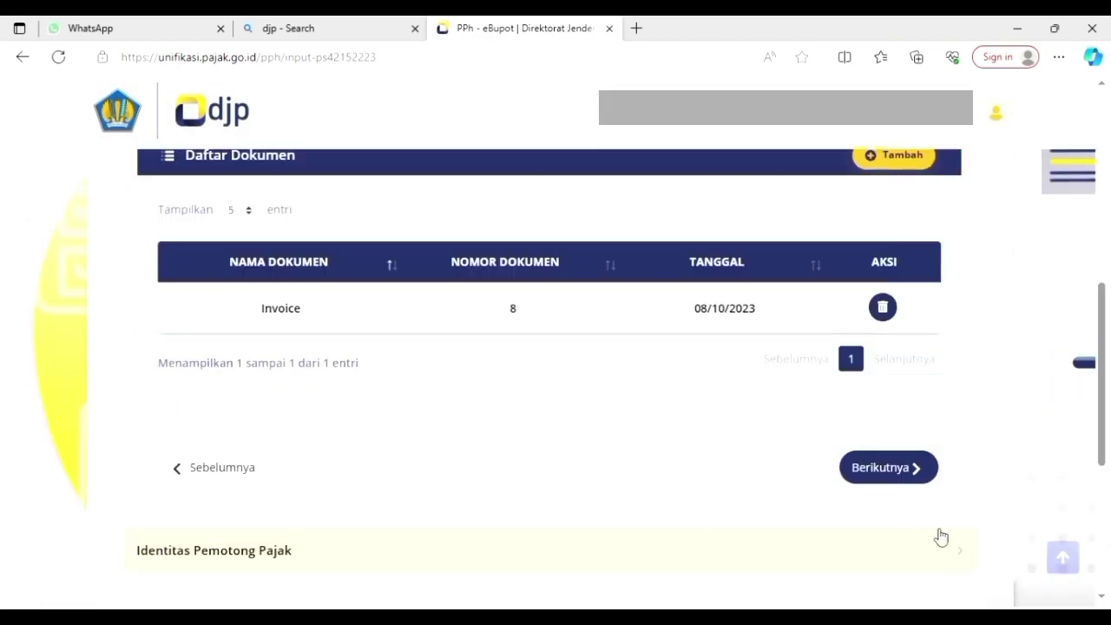
{"action": "left_click", "coordinate": [921, 472]}
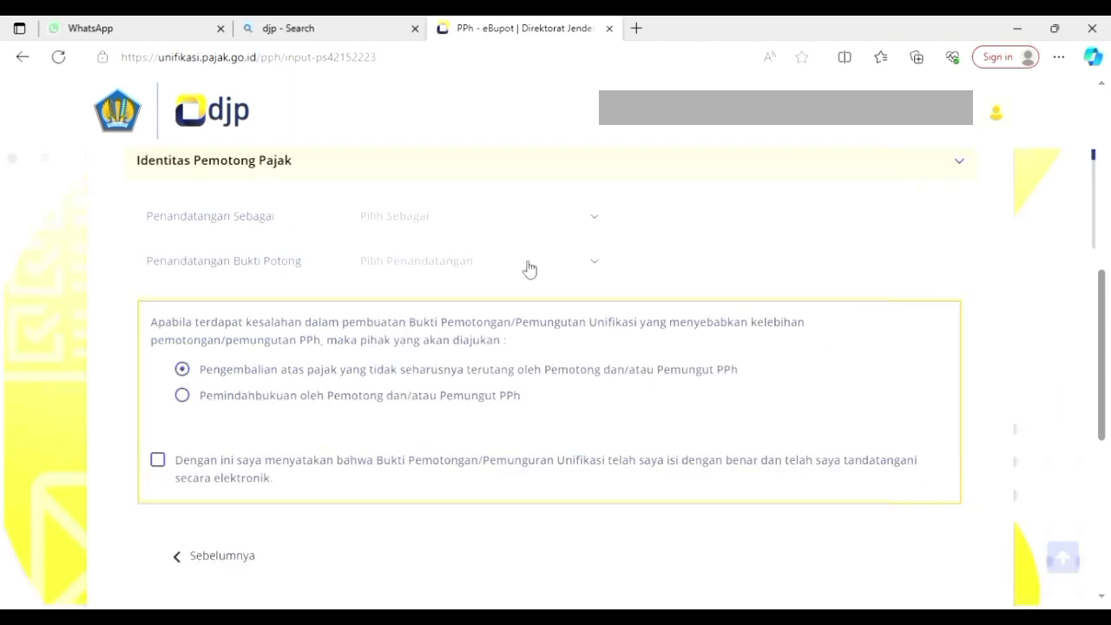
{"action": "left_click", "coordinate": [530, 229]}
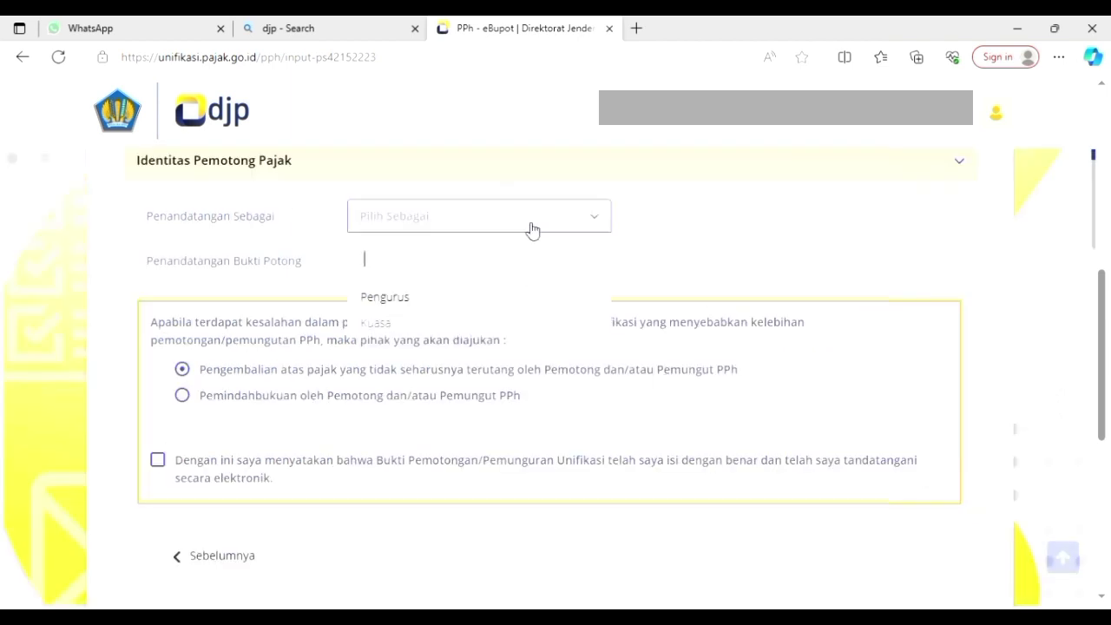
{"action": "left_click", "coordinate": [487, 304]}
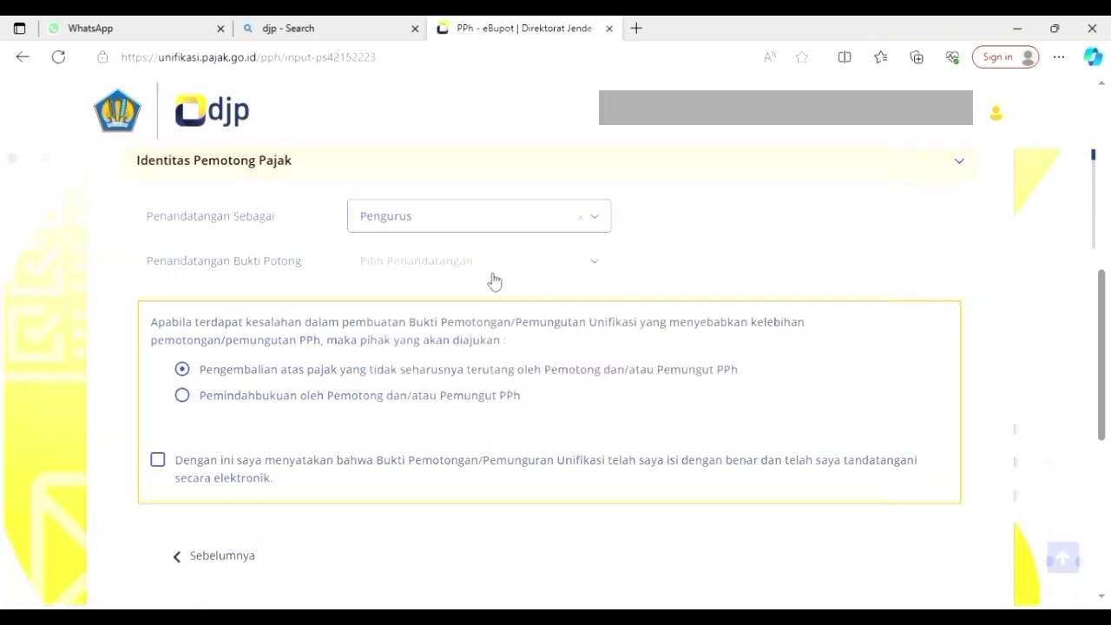
{"action": "left_click", "coordinate": [494, 260]}
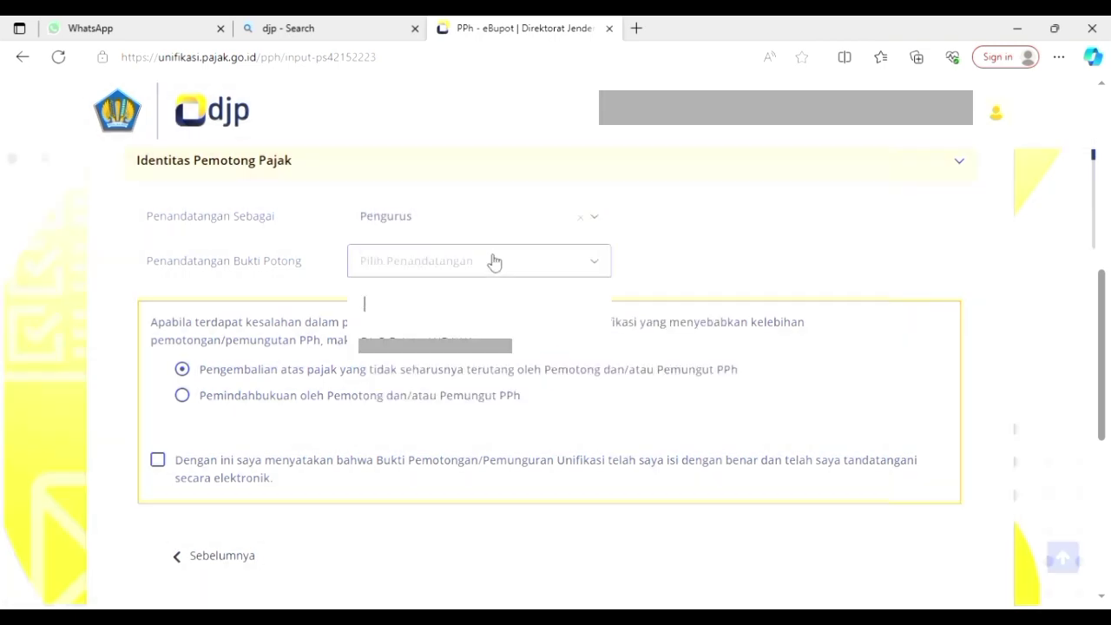
{"action": "left_click", "coordinate": [450, 353]}
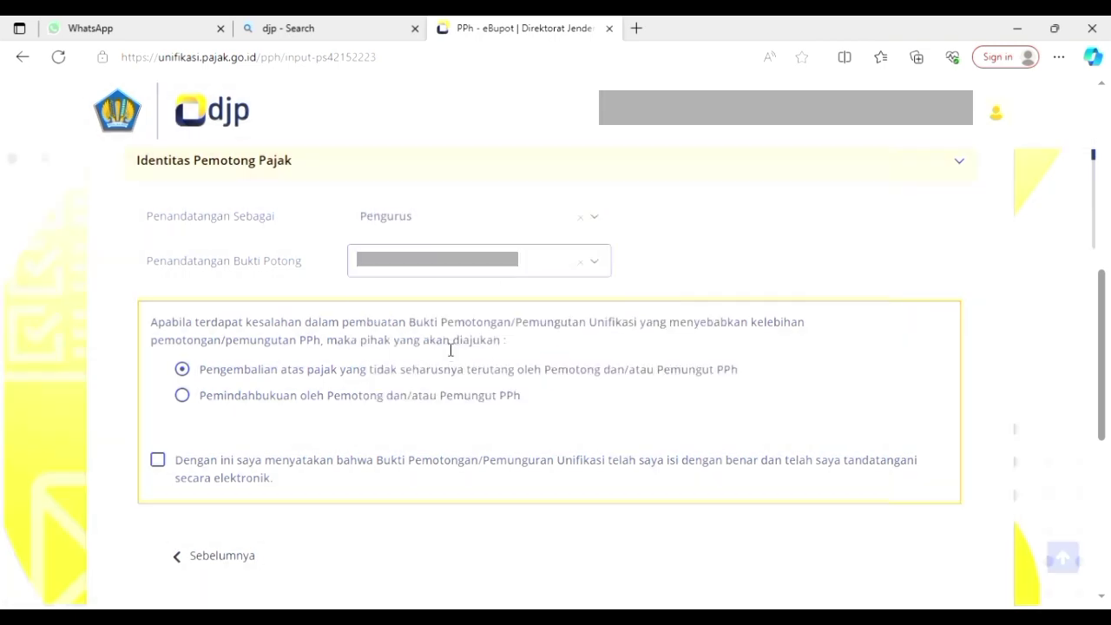
Accept the declaration that the slip is correct and electronically signed, save the slip, and decline recording another one.
{"action": "left_click", "coordinate": [158, 460]}
{"action": "left_click", "coordinate": [1102, 597]}
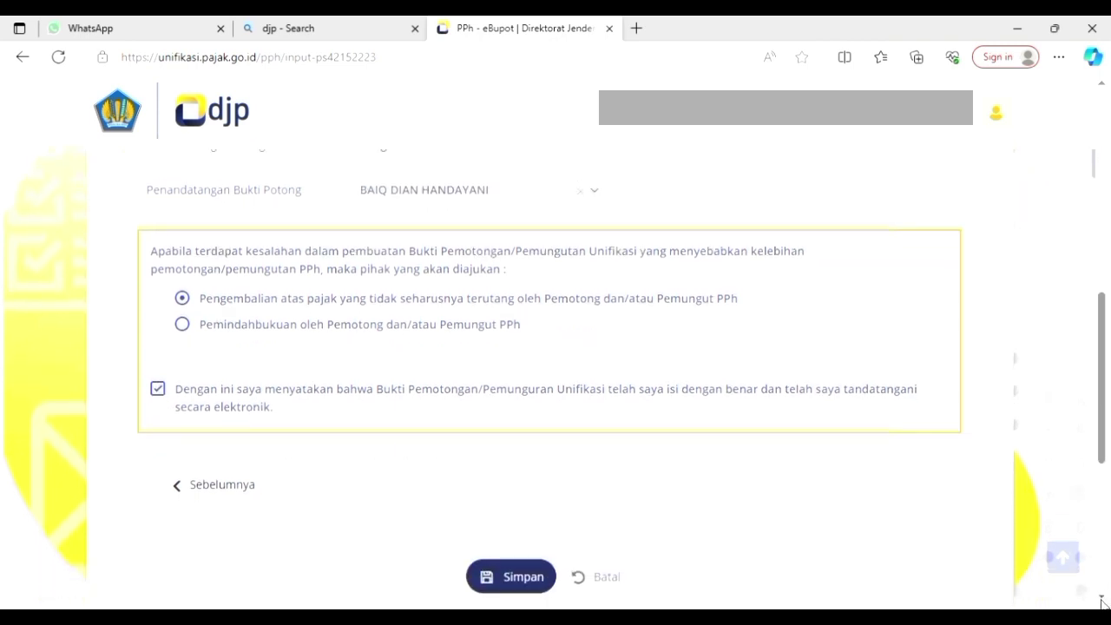
{"action": "left_click", "coordinate": [1102, 598]}
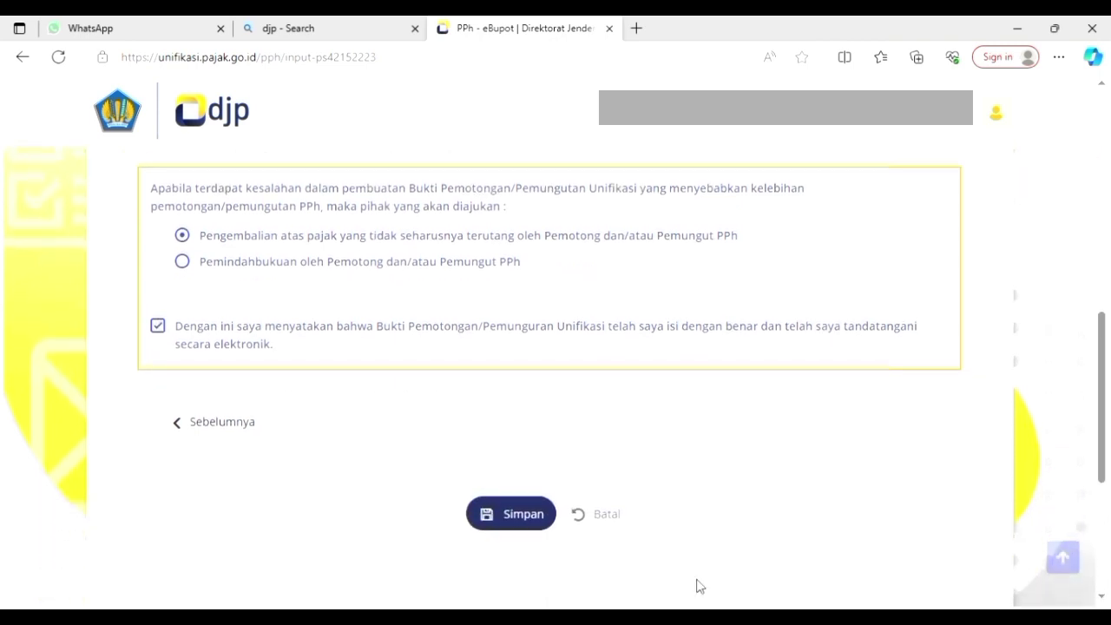
{"action": "left_click", "coordinate": [514, 521]}
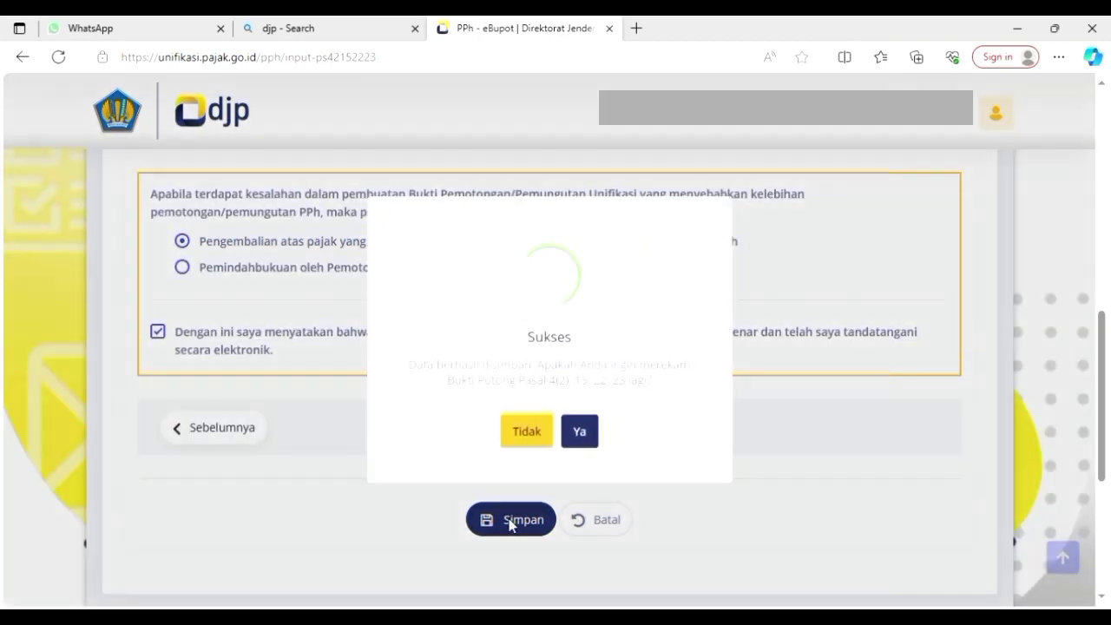
{"action": "left_click", "coordinate": [532, 437]}
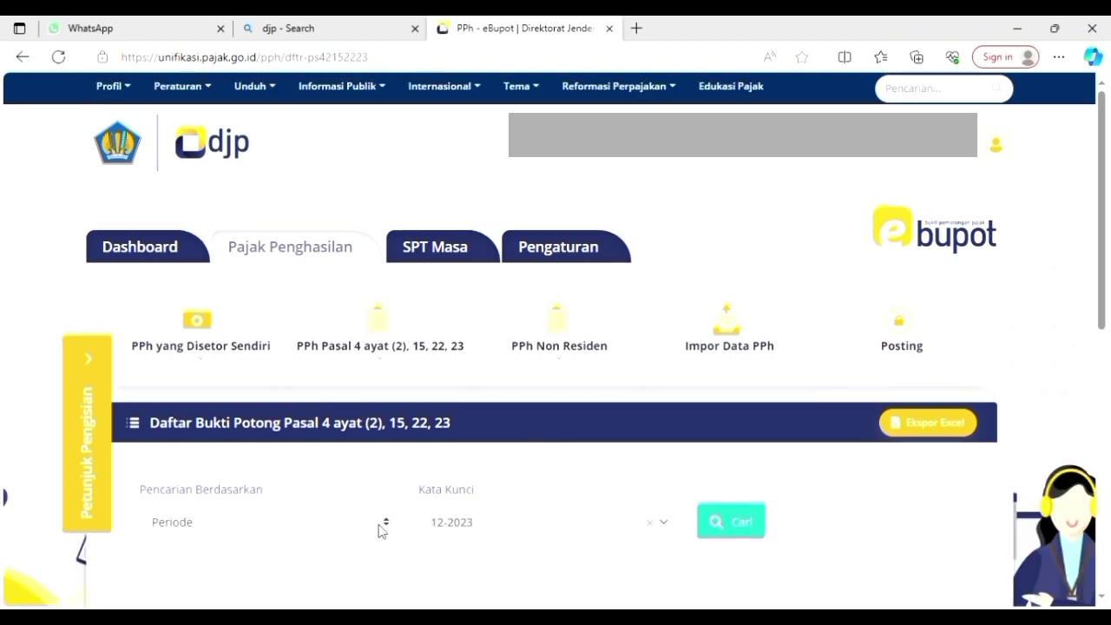
Search the list of withholding slips by Periode for 11-2023 and examine the listed slip.
{"action": "left_click", "coordinate": [363, 533]}
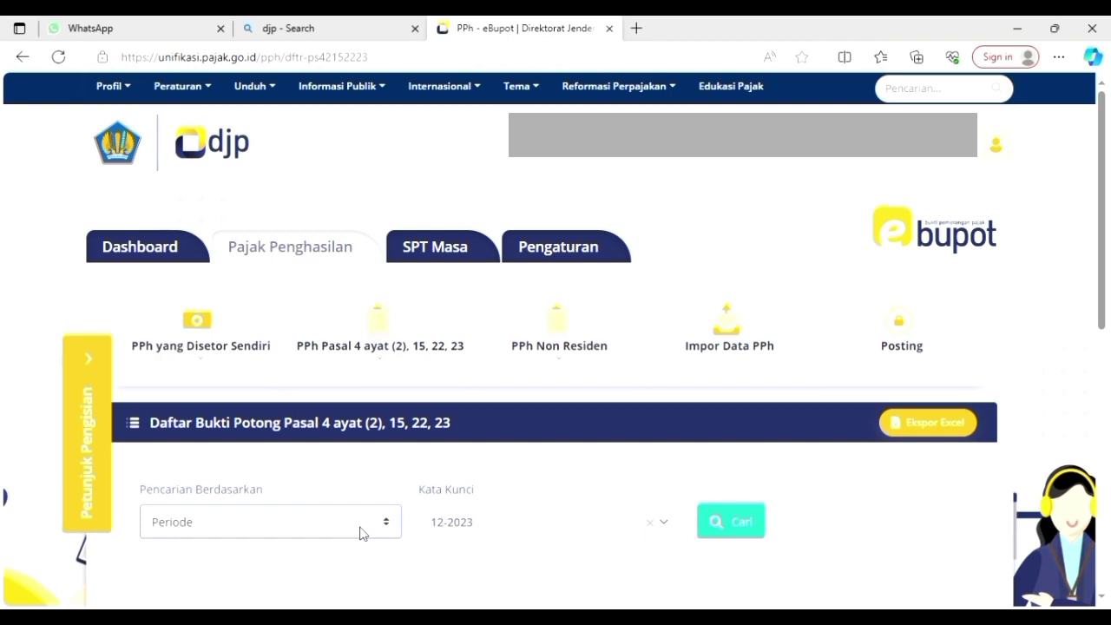
{"action": "left_click", "coordinate": [521, 522]}
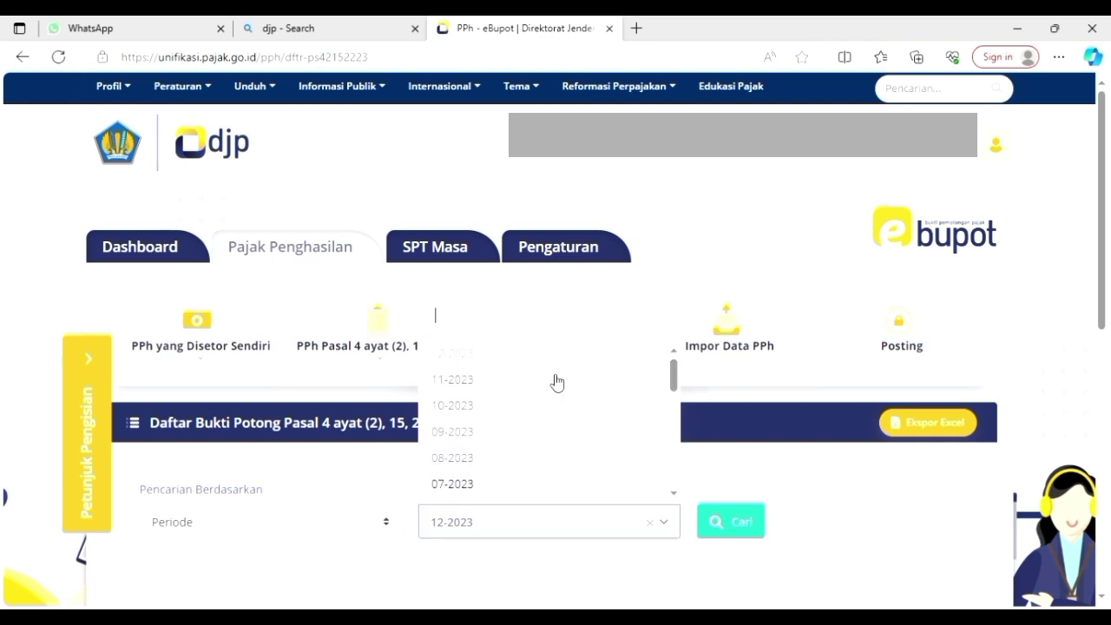
{"action": "left_click", "coordinate": [557, 381]}
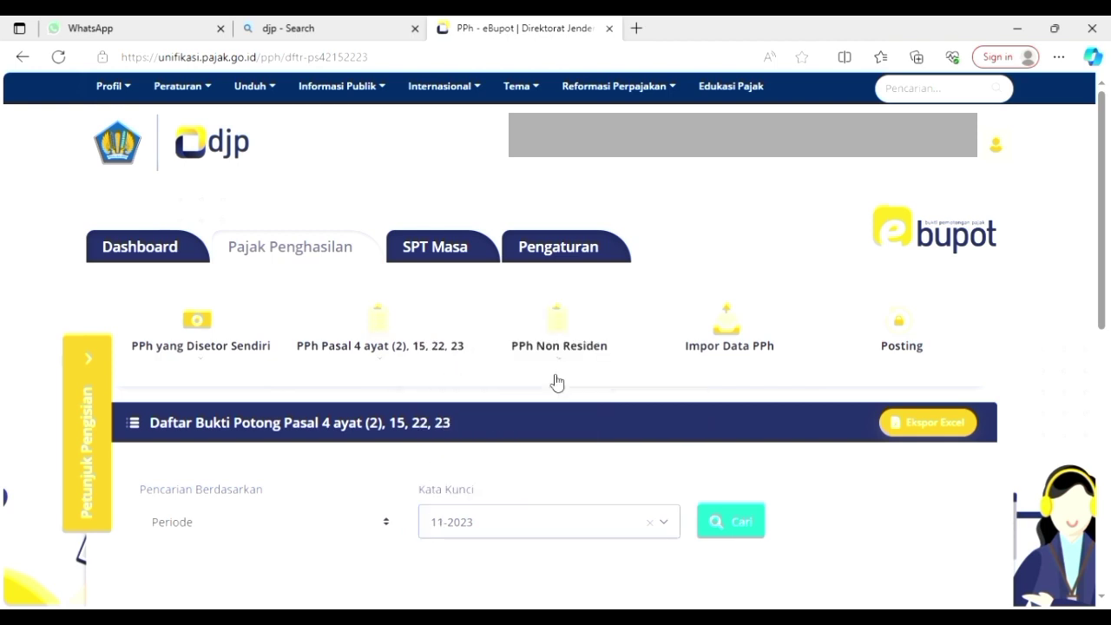
{"action": "left_click", "coordinate": [726, 528]}
{"action": "left_click", "coordinate": [1101, 600]}
{"action": "left_click", "coordinate": [1102, 601]}
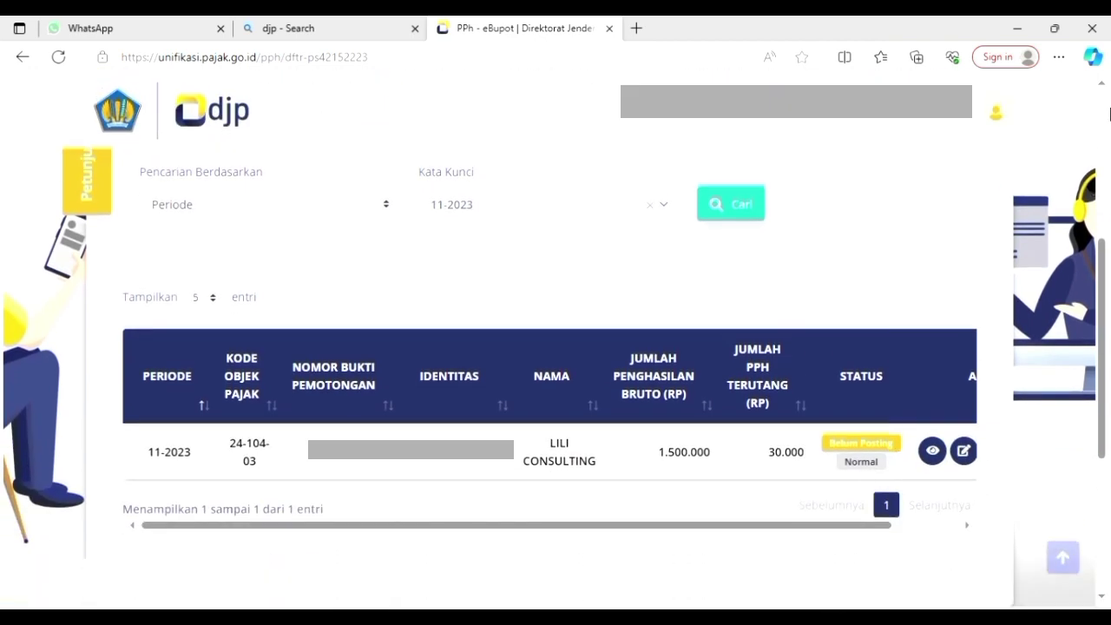
Post the income tax data for Tahun Pajak 2023, Masa Pajak November, and confirm creating the new SPT.
{"action": "left_click", "coordinate": [1101, 87]}
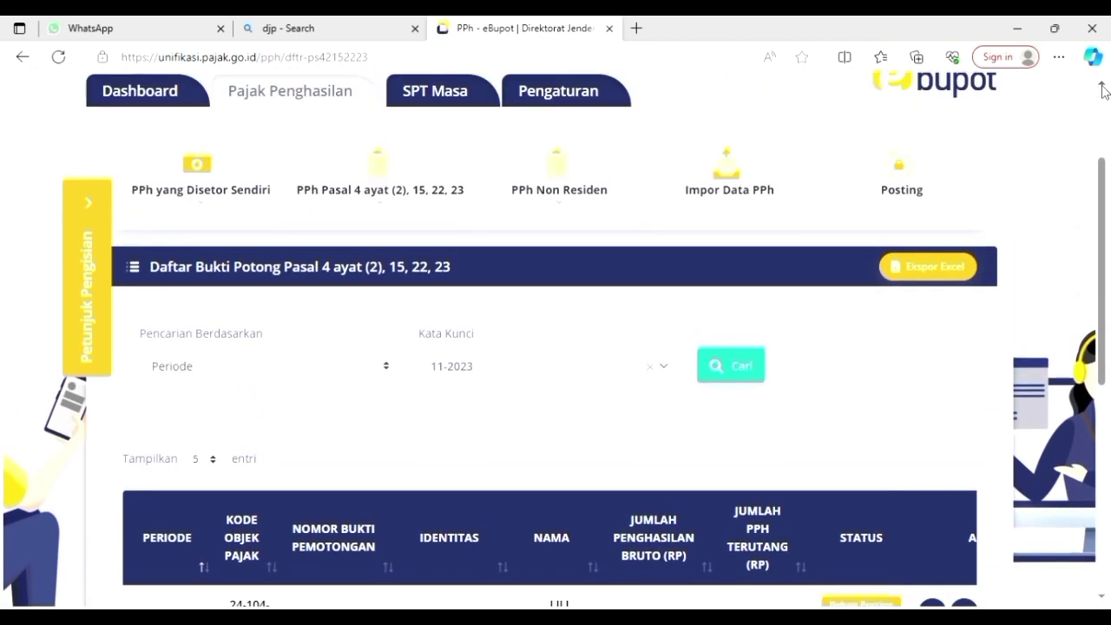
{"action": "left_click", "coordinate": [923, 150]}
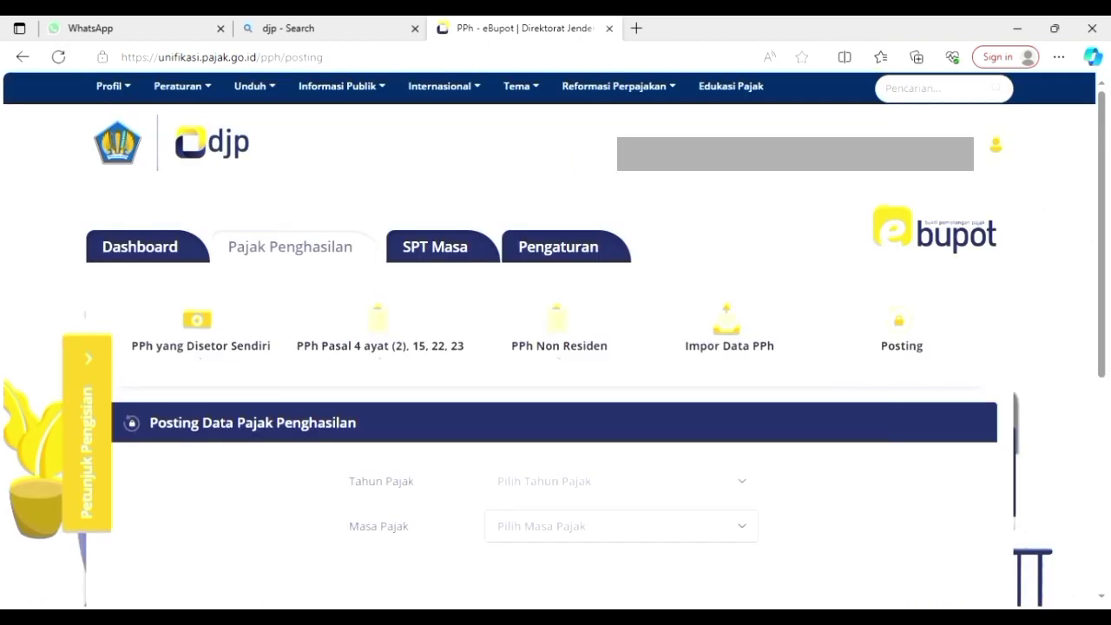
{"action": "left_click", "coordinate": [665, 478]}
{"action": "left_click", "coordinate": [607, 562]}
{"action": "left_click", "coordinate": [612, 528]}
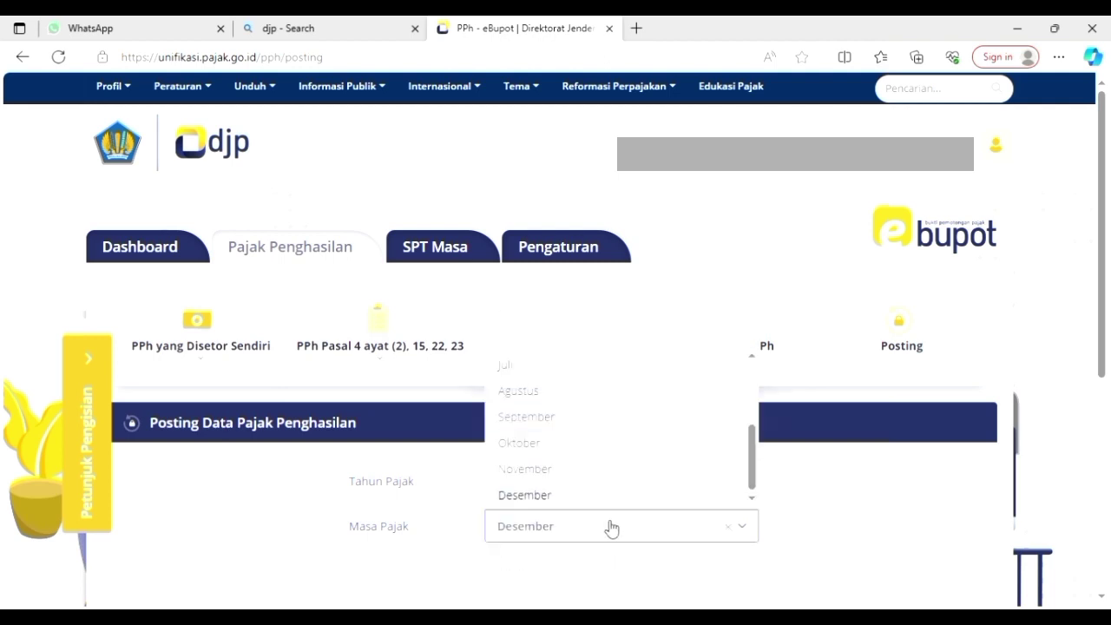
{"action": "left_click", "coordinate": [609, 467]}
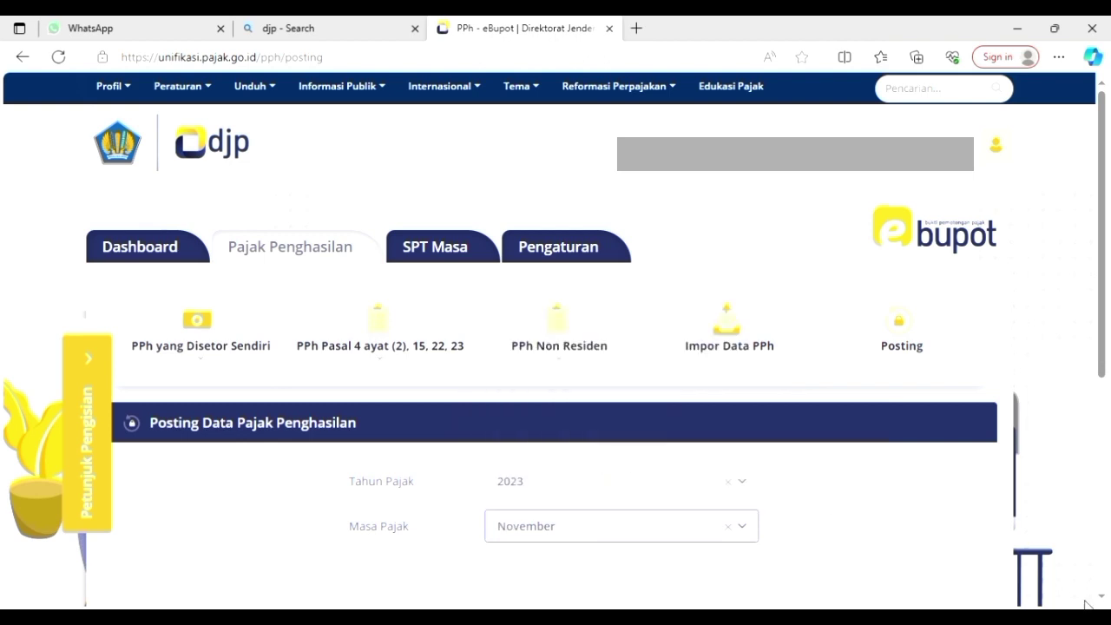
{"action": "scroll", "coordinate": [1106, 597], "scroll_direction": "down", "scroll_amount": 3}
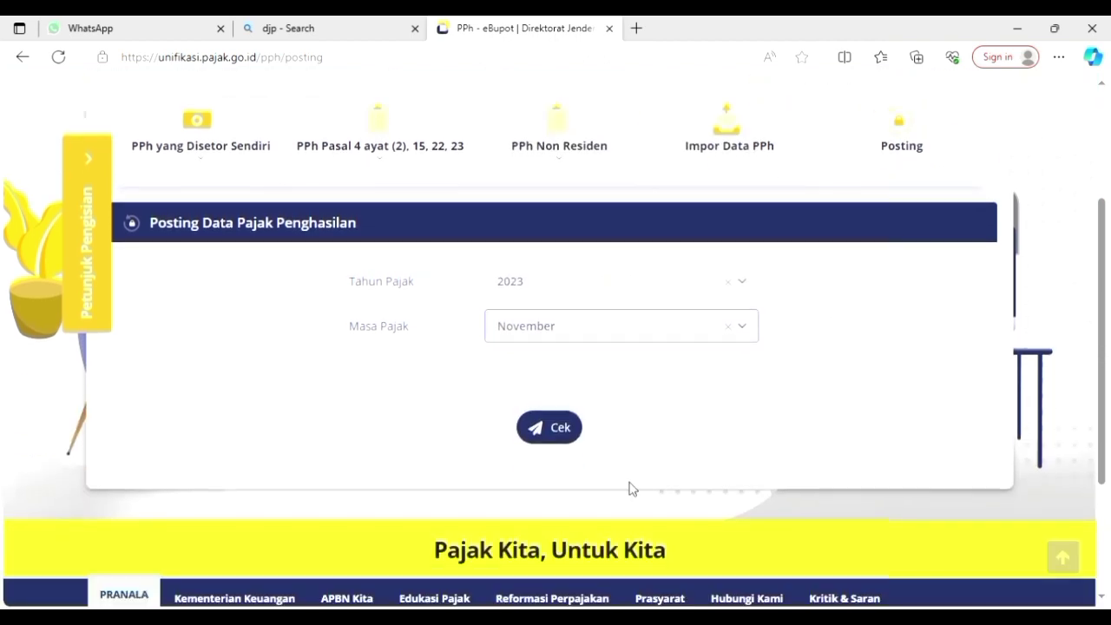
{"action": "left_click", "coordinate": [554, 427]}
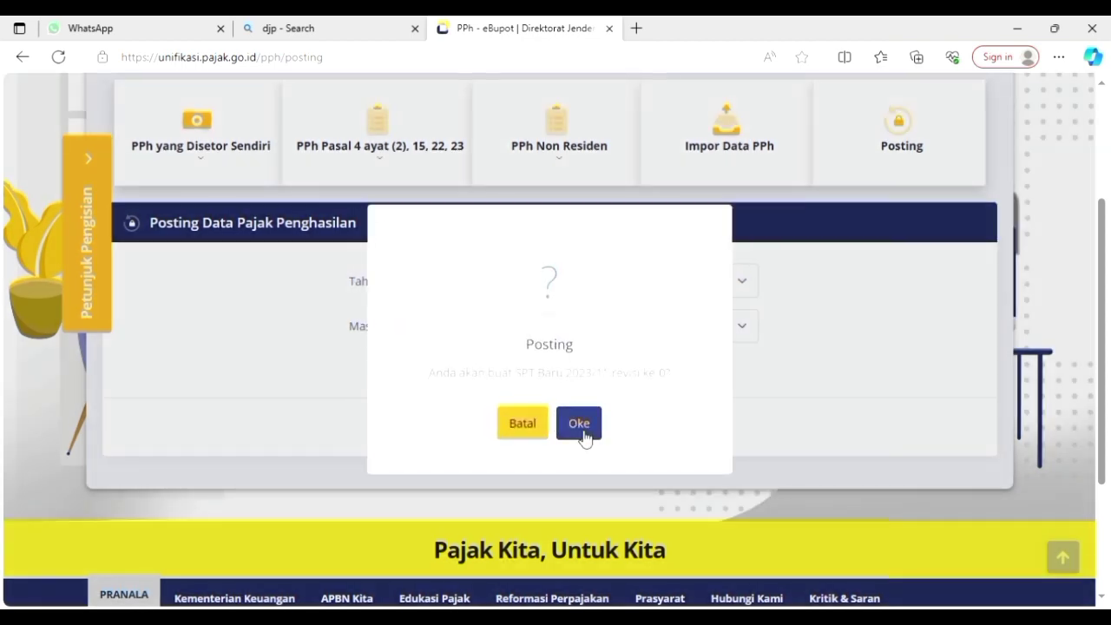
{"action": "left_click", "coordinate": [579, 424]}
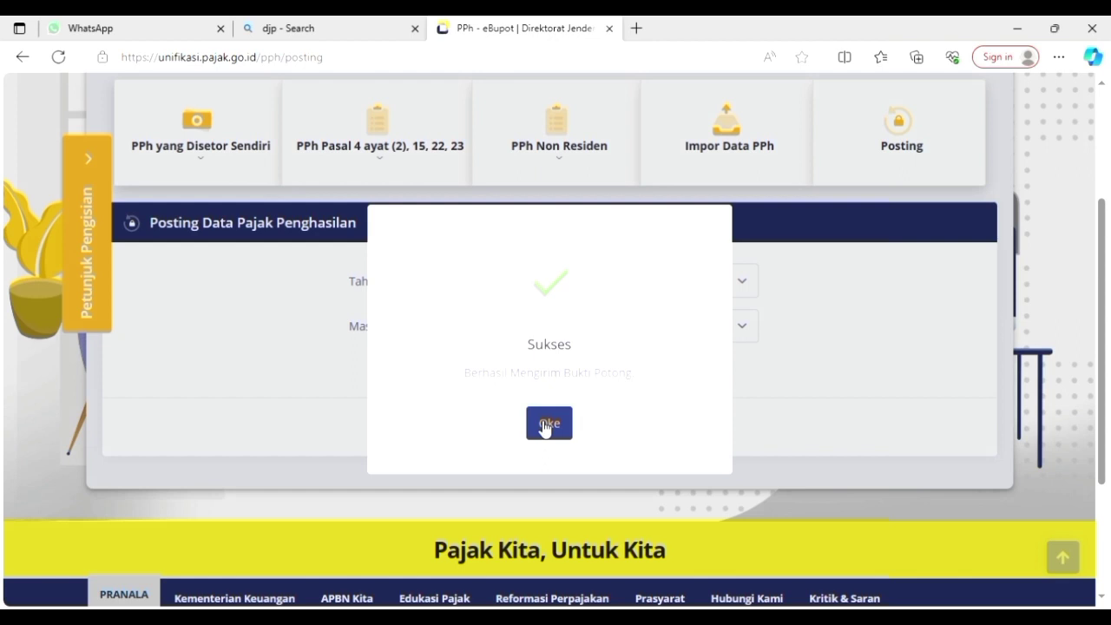
{"action": "left_click", "coordinate": [547, 424]}
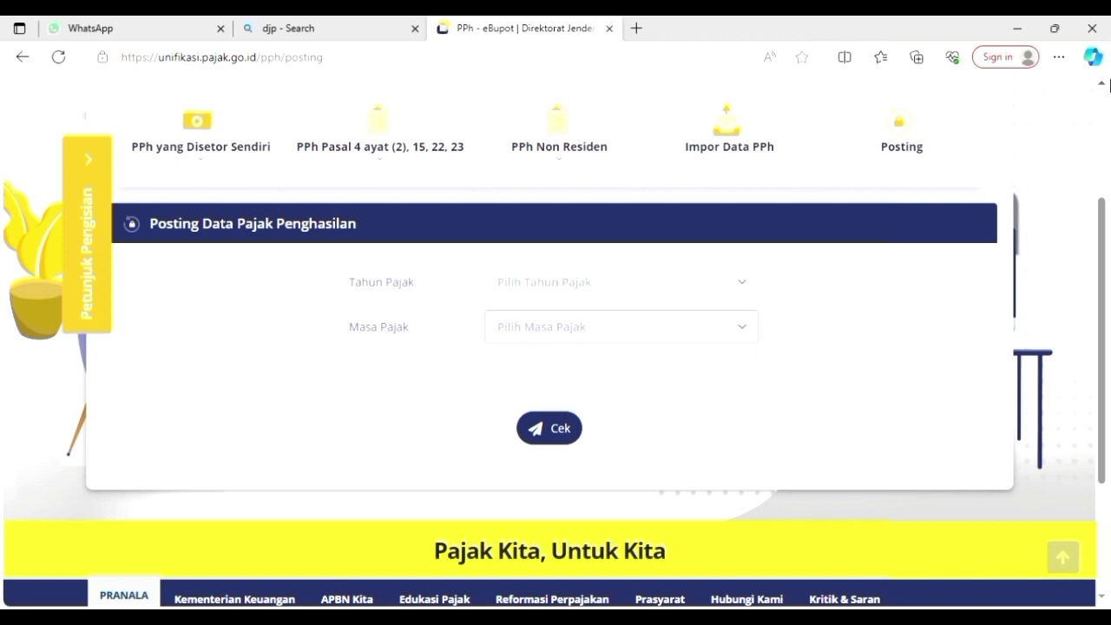
In the SPT Masa section's Perekaman Bukti Penyetoran, check the withholding bills for Tahun Pajak 2023, Masa Pajak November.
{"action": "scroll", "coordinate": [1108, 84], "scroll_direction": "up", "scroll_amount": 3}
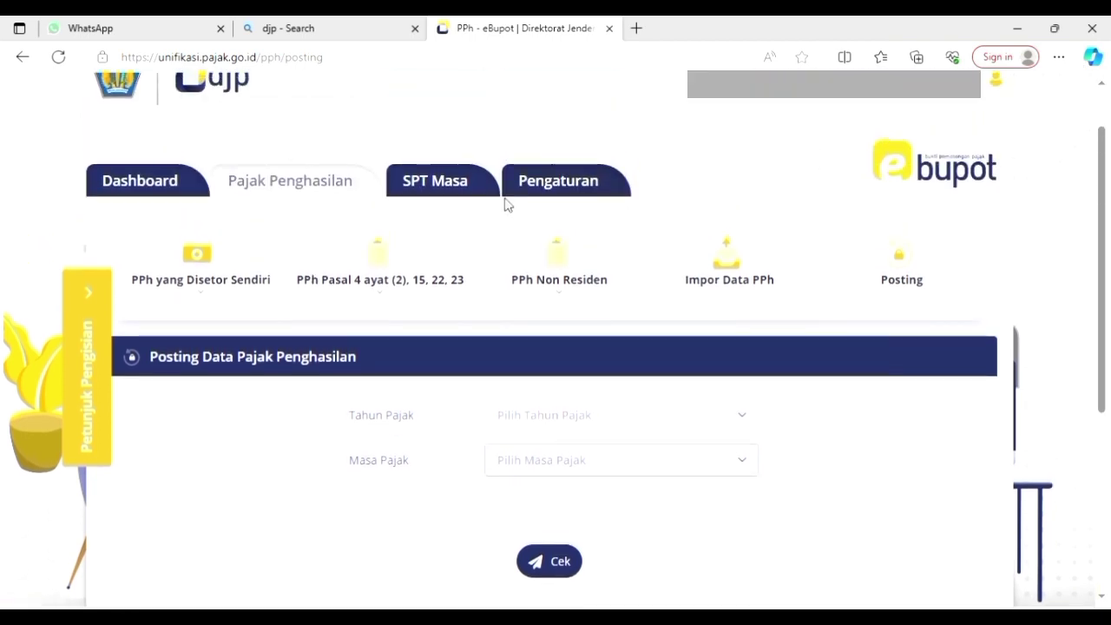
{"action": "left_click", "coordinate": [459, 193]}
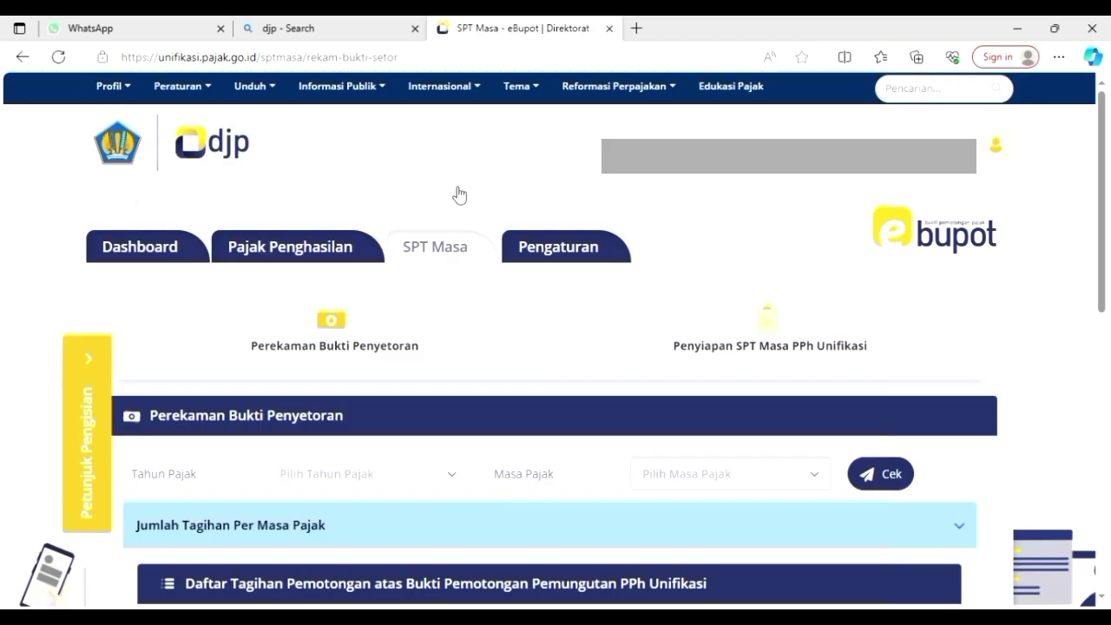
{"action": "left_click", "coordinate": [417, 342]}
{"action": "left_click", "coordinate": [430, 493]}
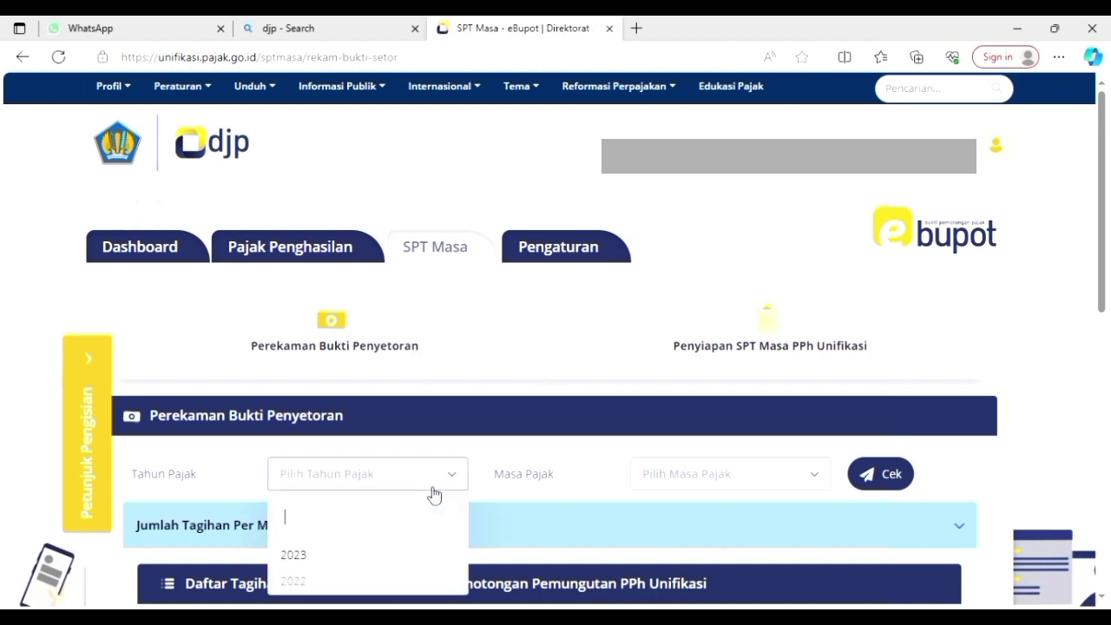
{"action": "left_click", "coordinate": [406, 560]}
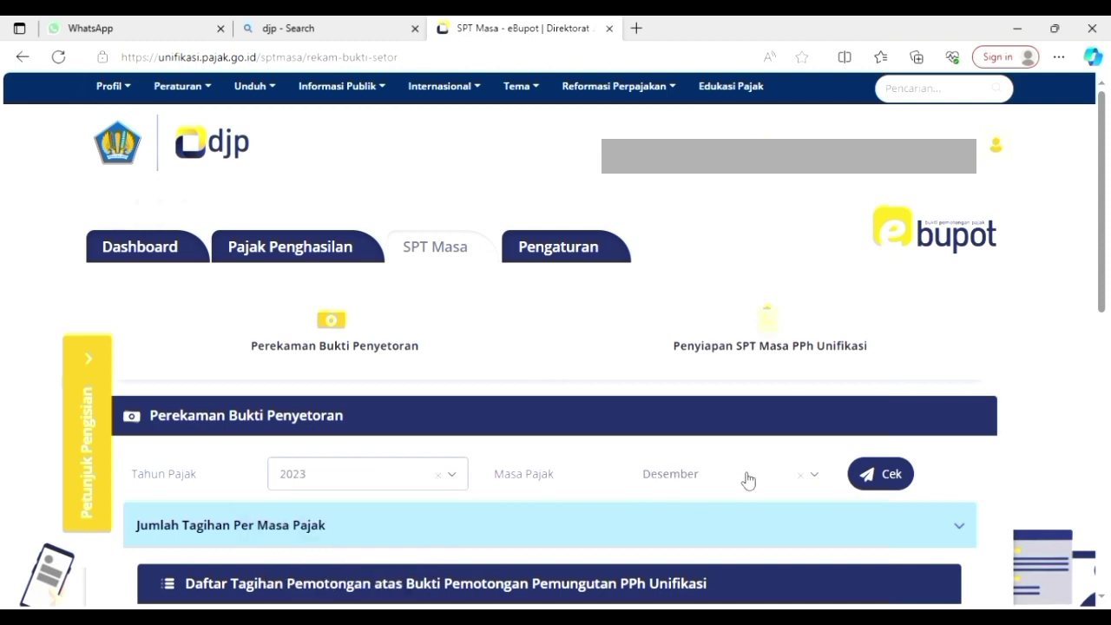
{"action": "left_click", "coordinate": [826, 478]}
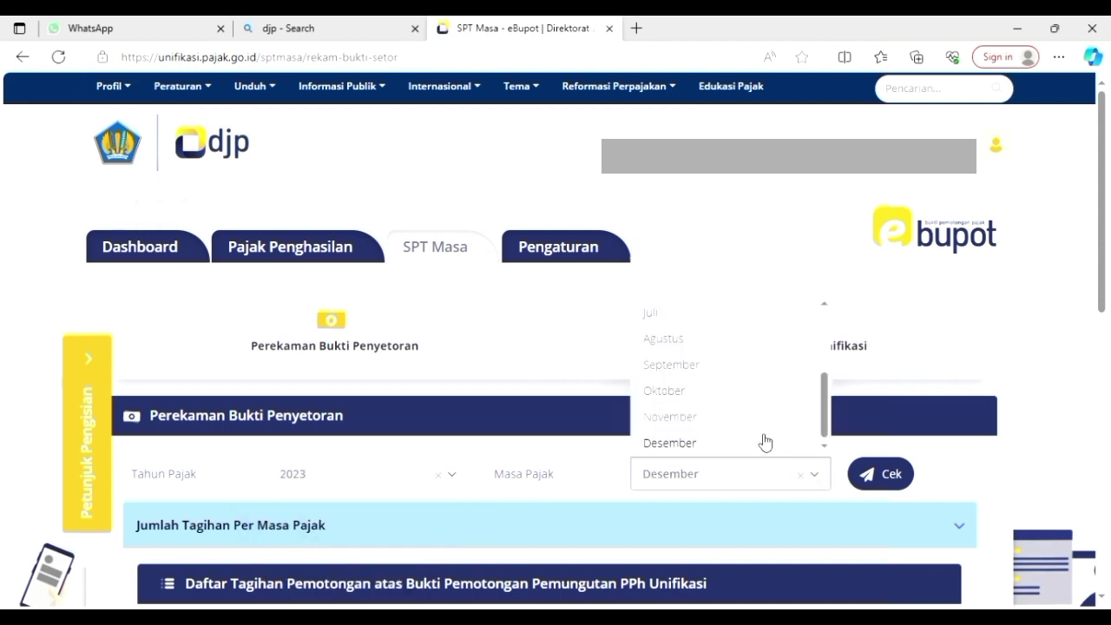
{"action": "left_click", "coordinate": [733, 416]}
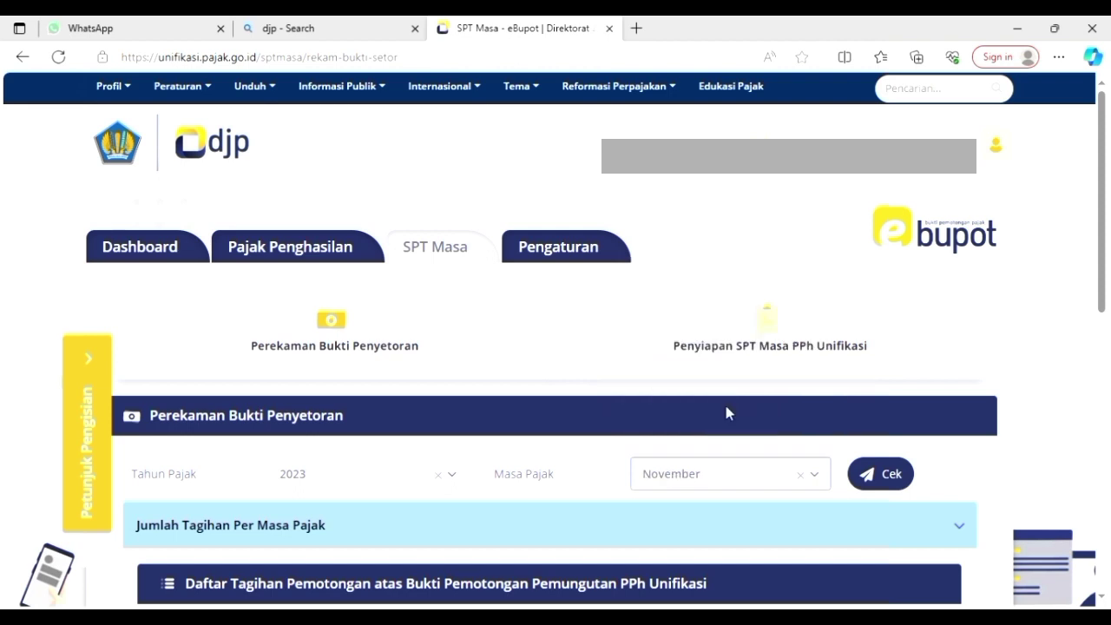
{"action": "left_click", "coordinate": [895, 473]}
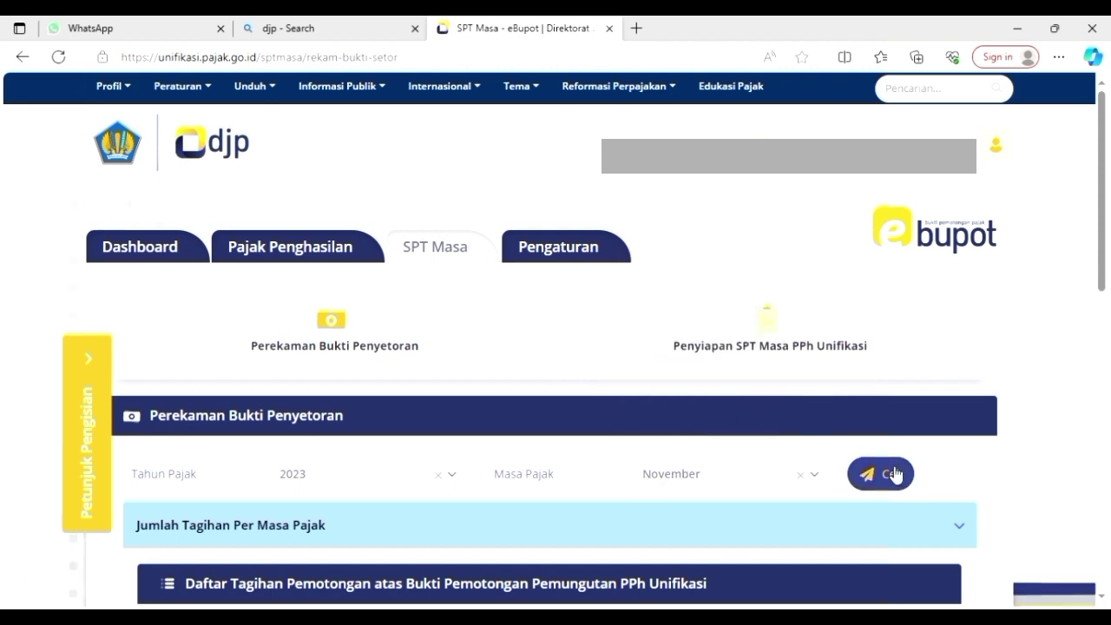
{"action": "scroll", "coordinate": [1102, 601], "scroll_direction": "down", "scroll_amount": 5}
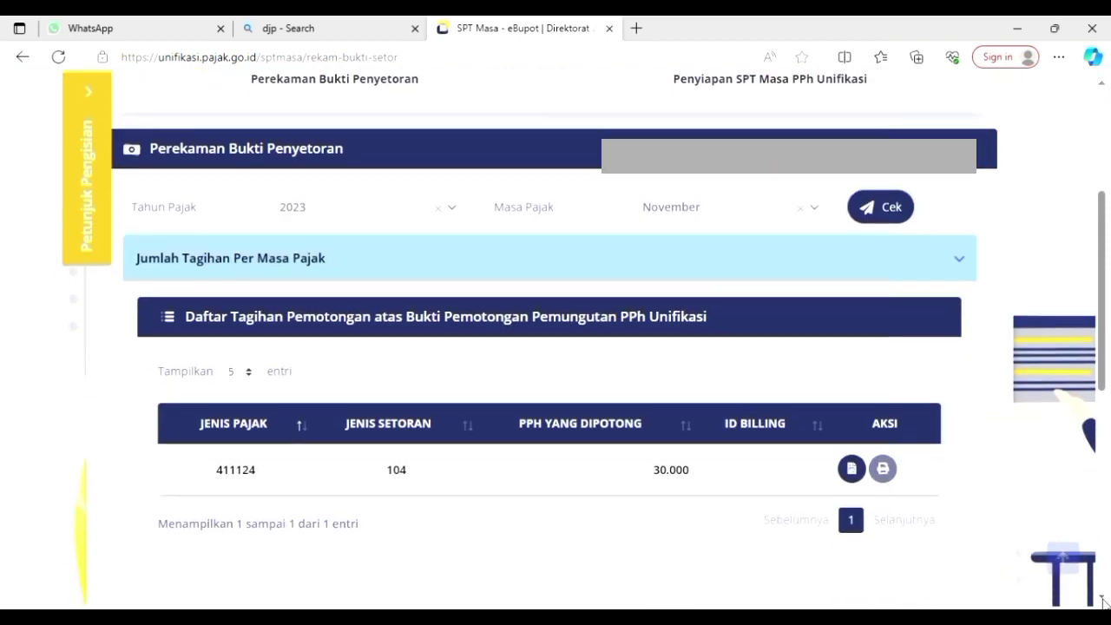
Start a new Bukti Setor of type Surat Setoran Pajak, paste the payment's NTPN, set Tahun Pajak to 2023 and look up the payment.
{"action": "left_click", "coordinate": [864, 501]}
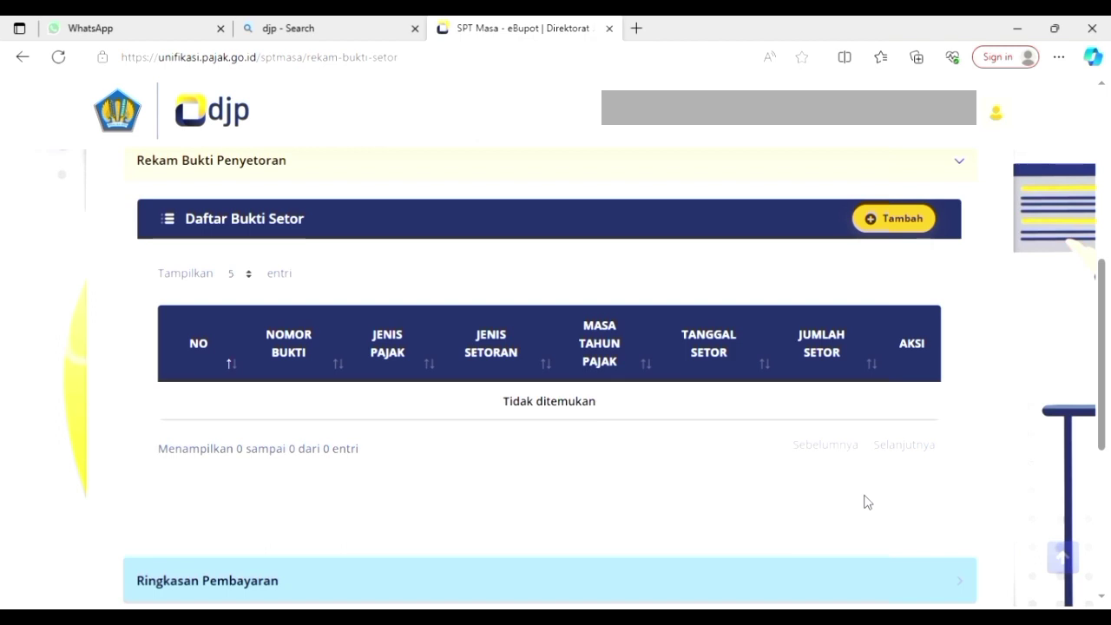
{"action": "left_click", "coordinate": [908, 219]}
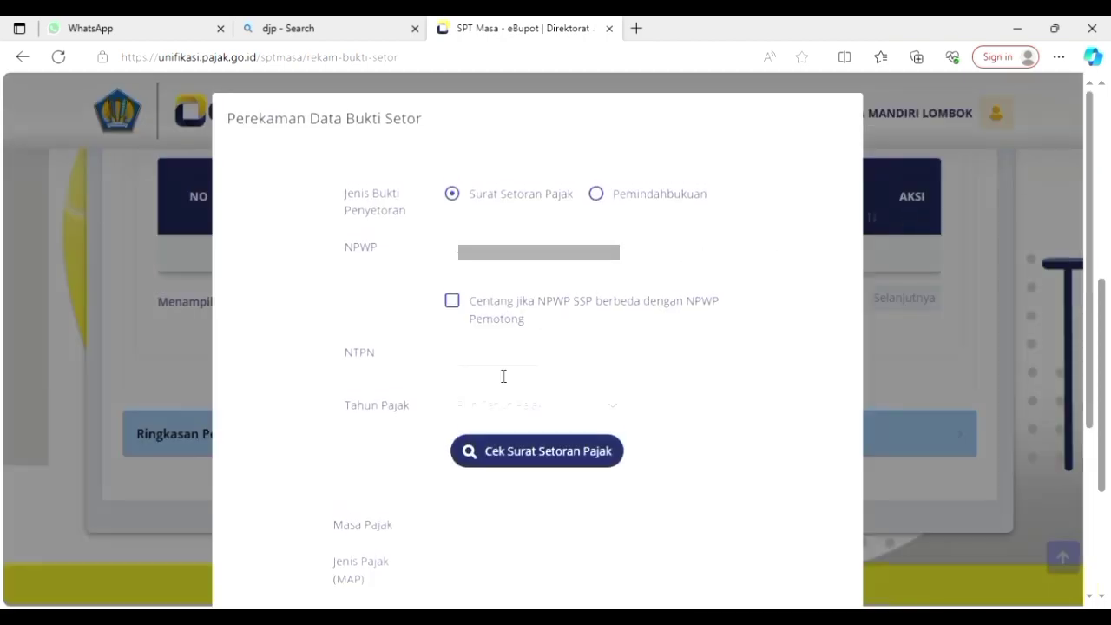
{"action": "left_click", "coordinate": [458, 365]}
{"action": "key", "text": "ctrl+v"}
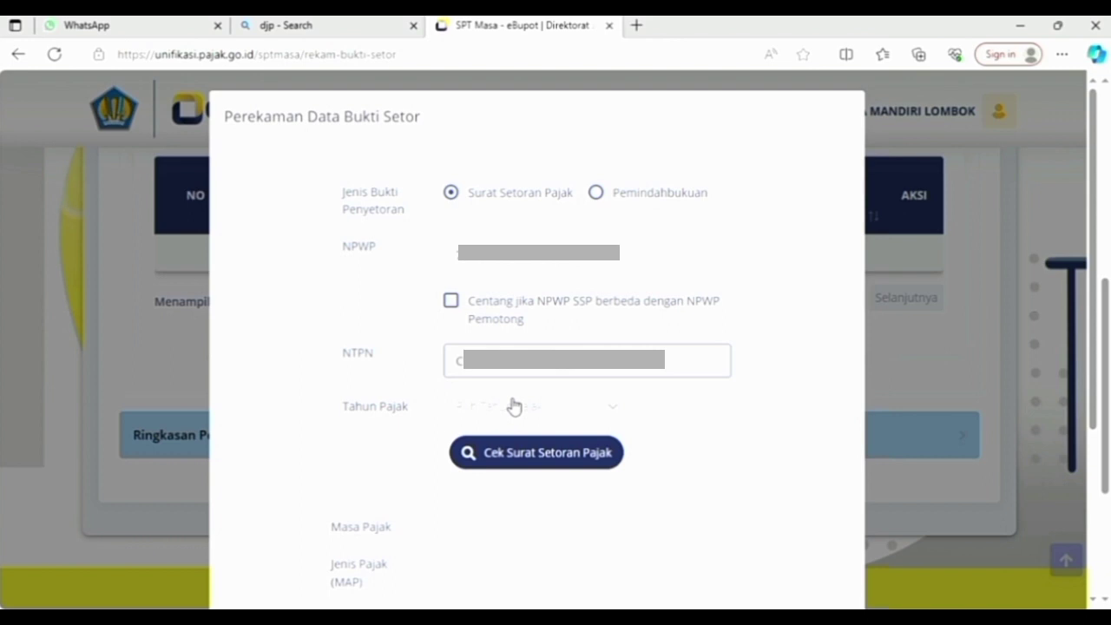
{"action": "left_click", "coordinate": [514, 406]}
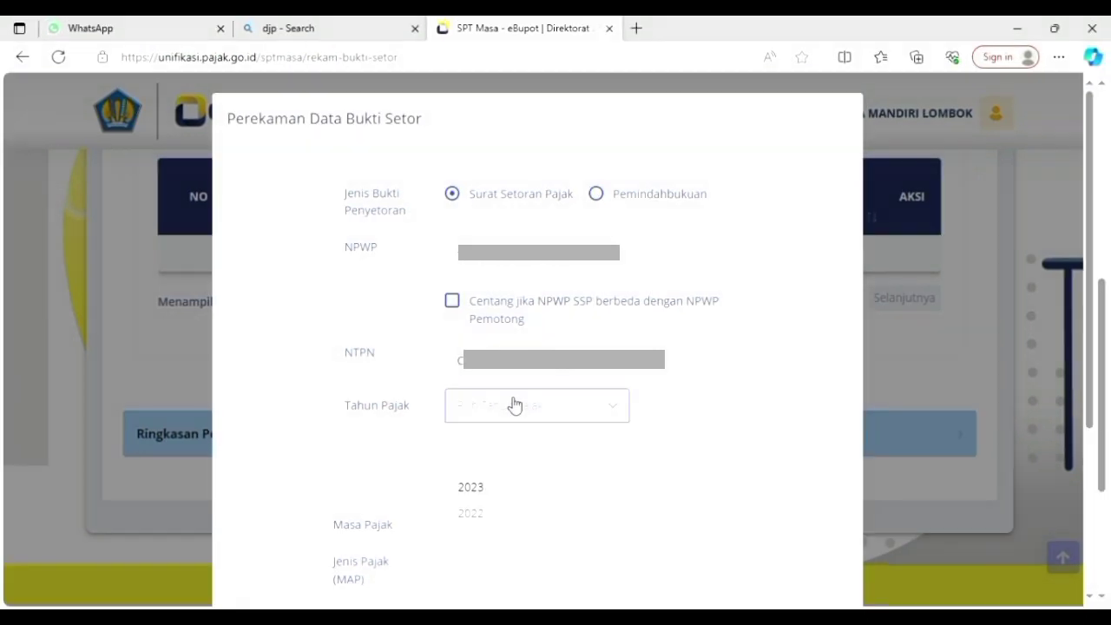
{"action": "left_click", "coordinate": [472, 489]}
{"action": "left_click", "coordinate": [494, 466]}
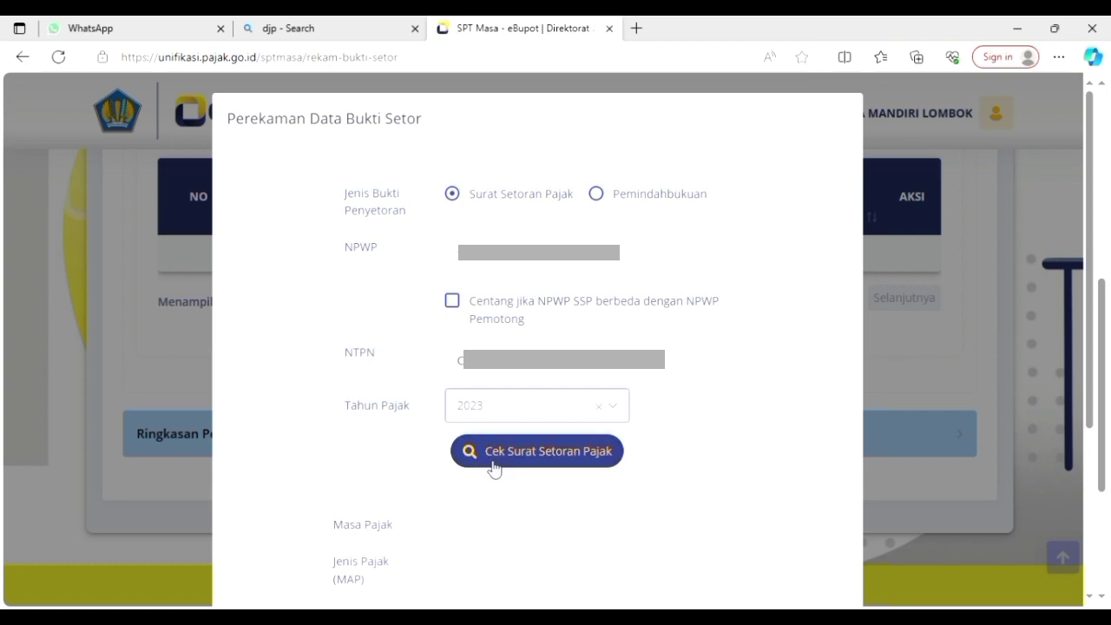
{"action": "left_click", "coordinate": [489, 464]}
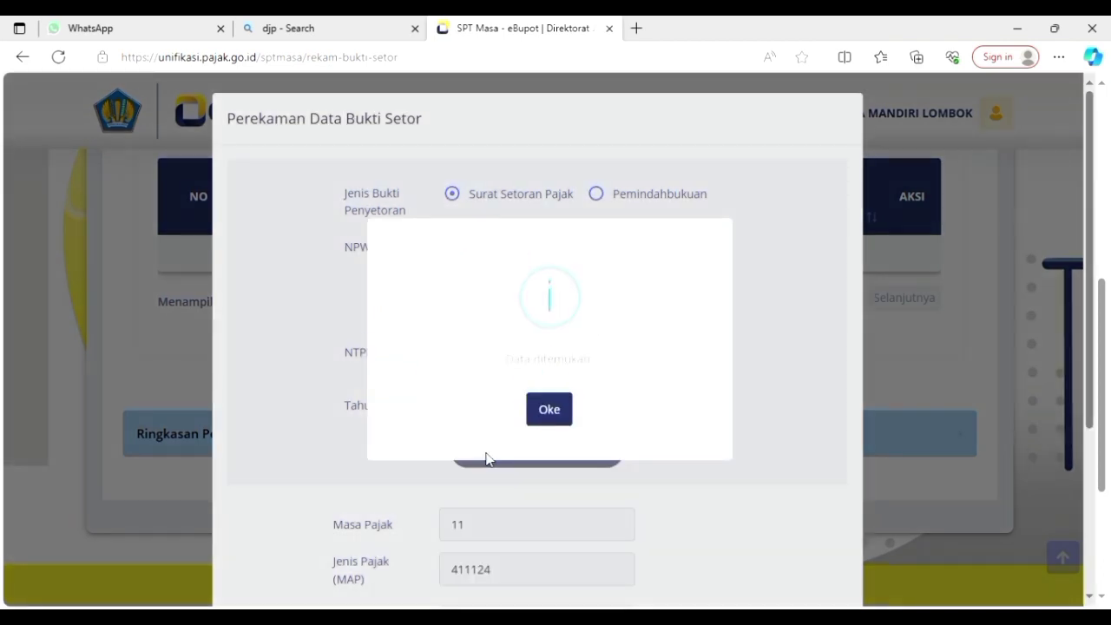
{"action": "left_click", "coordinate": [561, 422]}
Save the retrieved tax payment as a Bukti Setor record and acknowledge the confirmation.
{"action": "scroll", "coordinate": [1093, 596], "scroll_direction": "down", "scroll_amount": 3}
{"action": "scroll", "coordinate": [1092, 596], "scroll_direction": "down", "scroll_amount": 1}
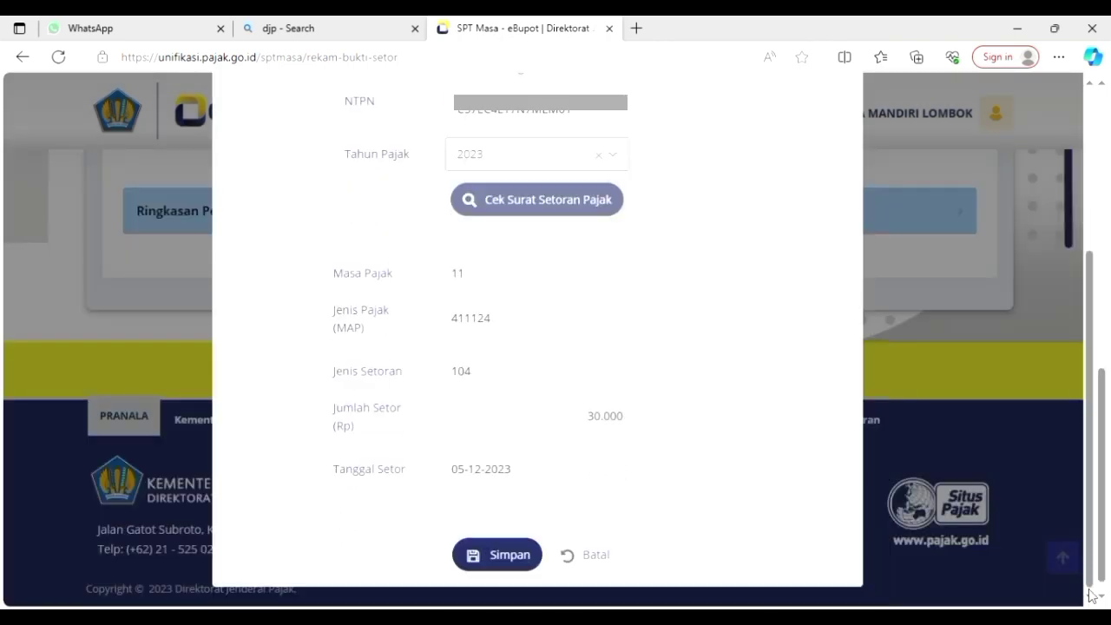
{"action": "left_click", "coordinate": [505, 557]}
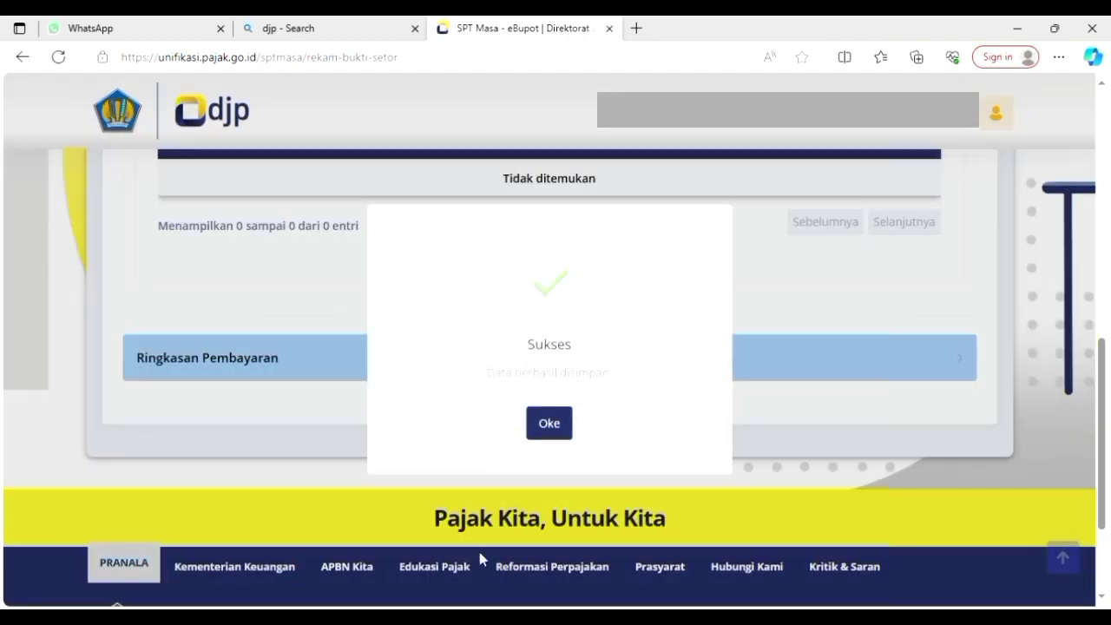
{"action": "left_click", "coordinate": [547, 426]}
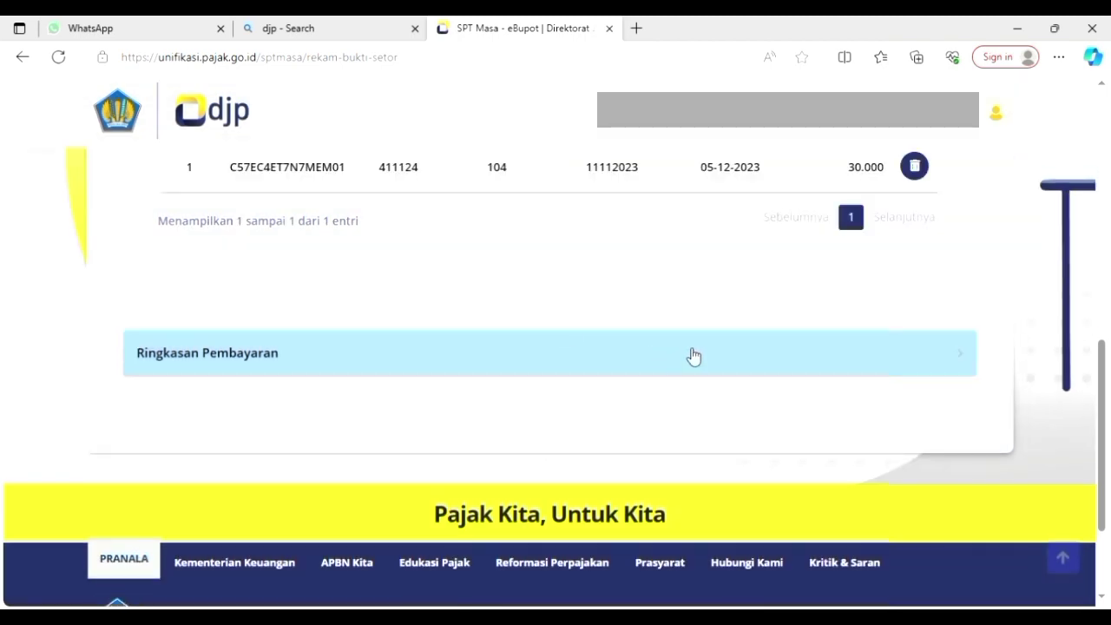
Expand Ringkasan Pembayaran and examine the withheld and paid tax amounts for the selected period.
{"action": "left_click", "coordinate": [687, 355]}
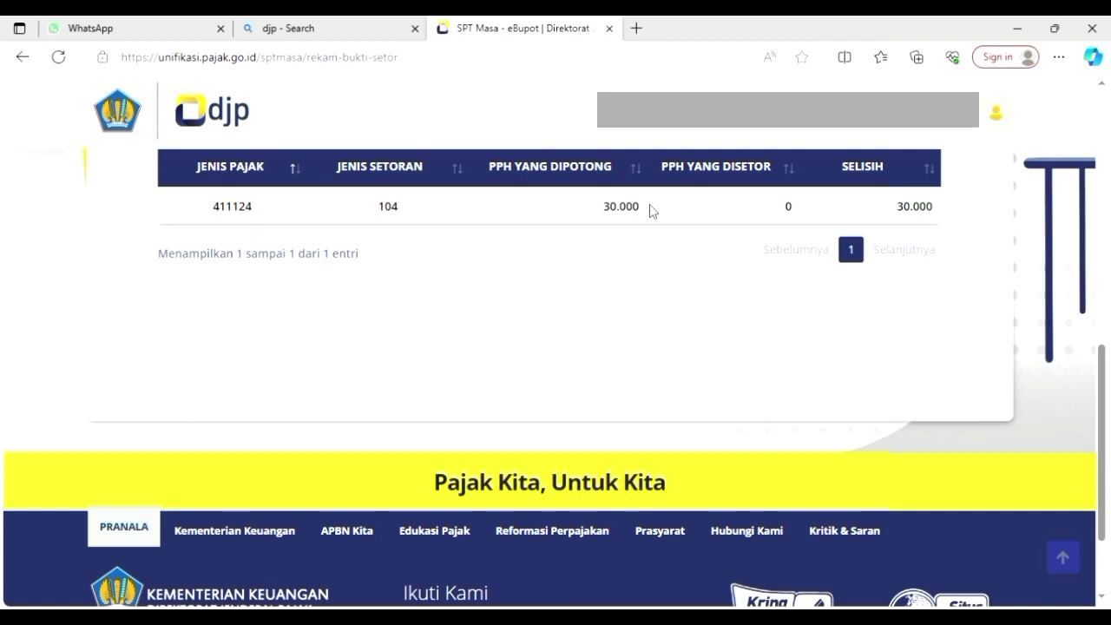
{"action": "left_click_drag", "start_coordinate": [1104, 366], "coordinate": [1101, 136]}
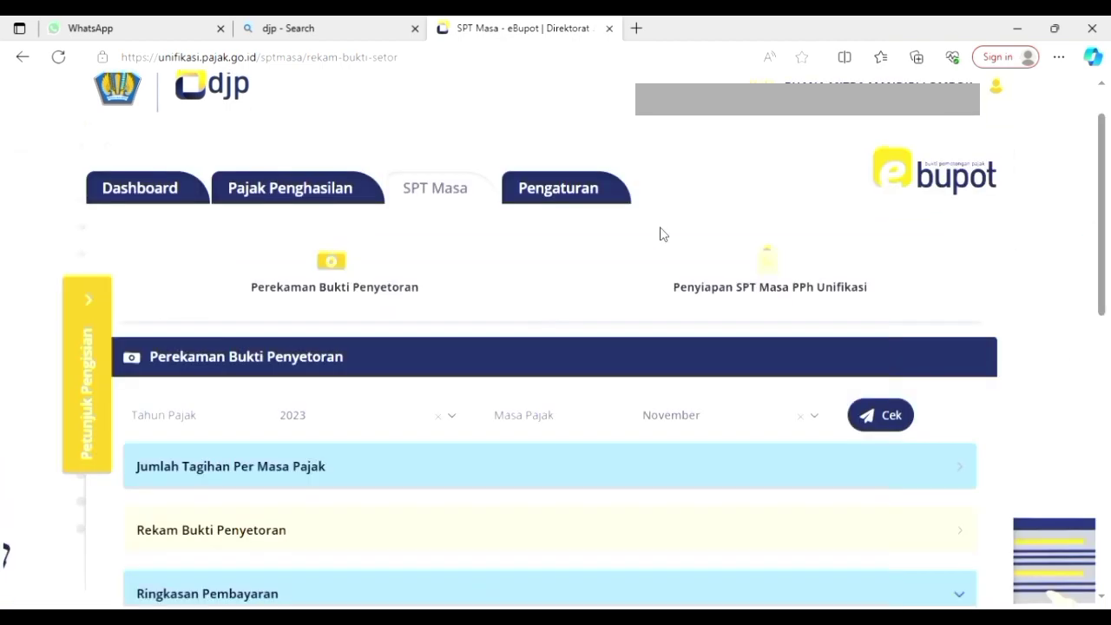
In Penyiapan SPT Masa PPh Unifikasi, open the draft SPT for Tahun Pajak 2023, Masa Pajak 11 for completion.
{"action": "left_click", "coordinate": [677, 270]}
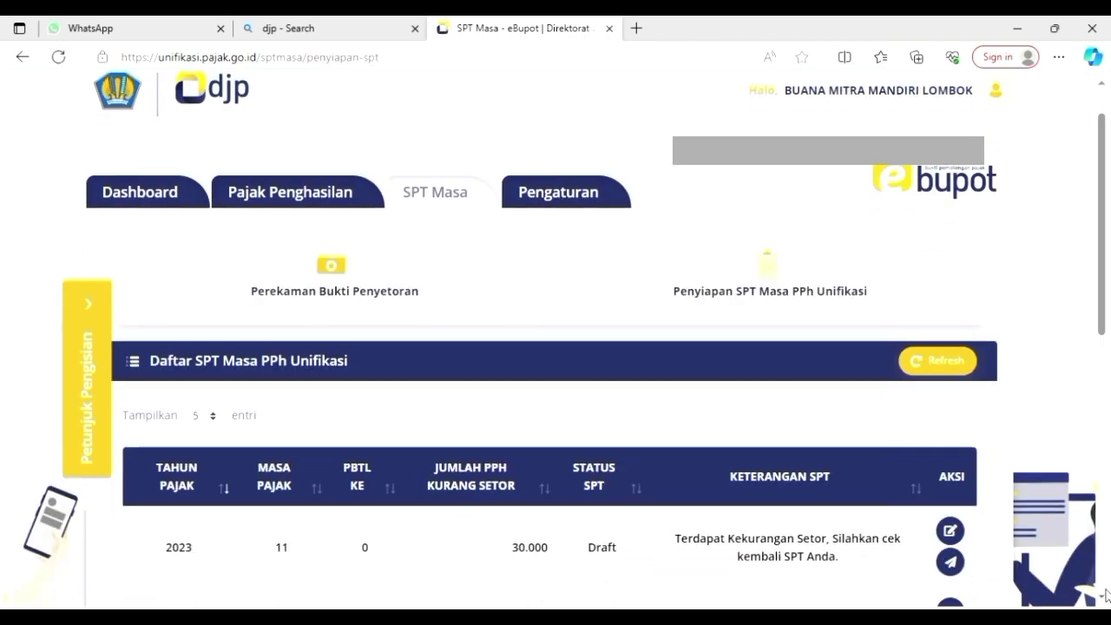
{"action": "scroll", "coordinate": [705, 466], "scroll_direction": "down", "scroll_amount": 2}
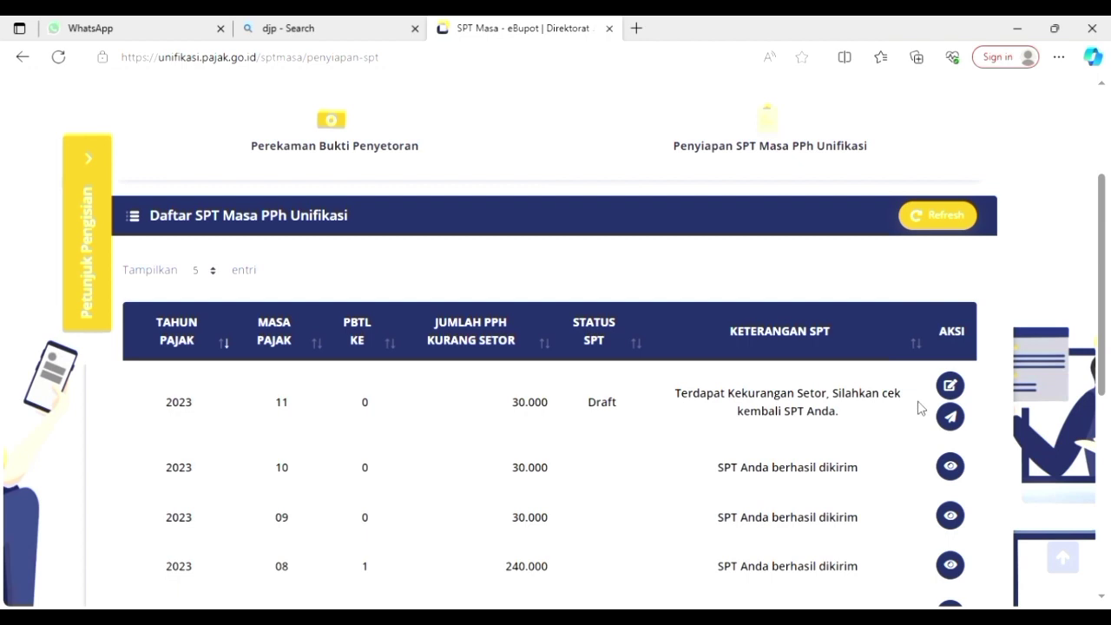
{"action": "left_click", "coordinate": [959, 389]}
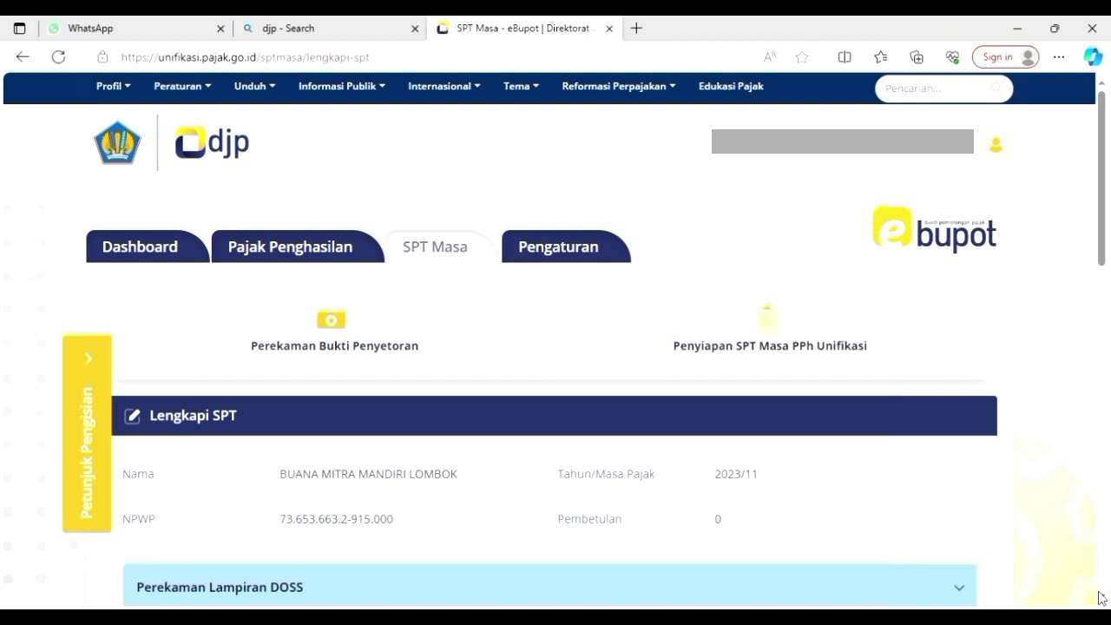
Examine the Perekaman Lampiran DOSS, Perekaman Lampiran DOPP and Daftar Bukti Penyetoran sections of the draft SPT.
{"action": "scroll", "coordinate": [1101, 598], "scroll_direction": "down", "scroll_amount": 4}
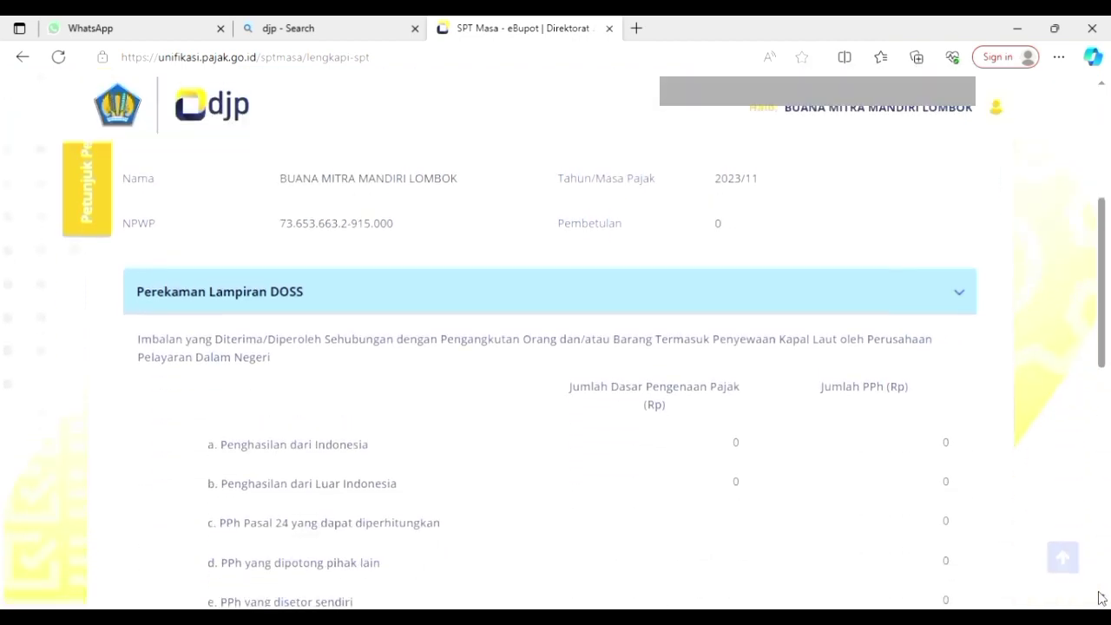
{"action": "scroll", "coordinate": [1101, 597], "scroll_direction": "down", "scroll_amount": 3}
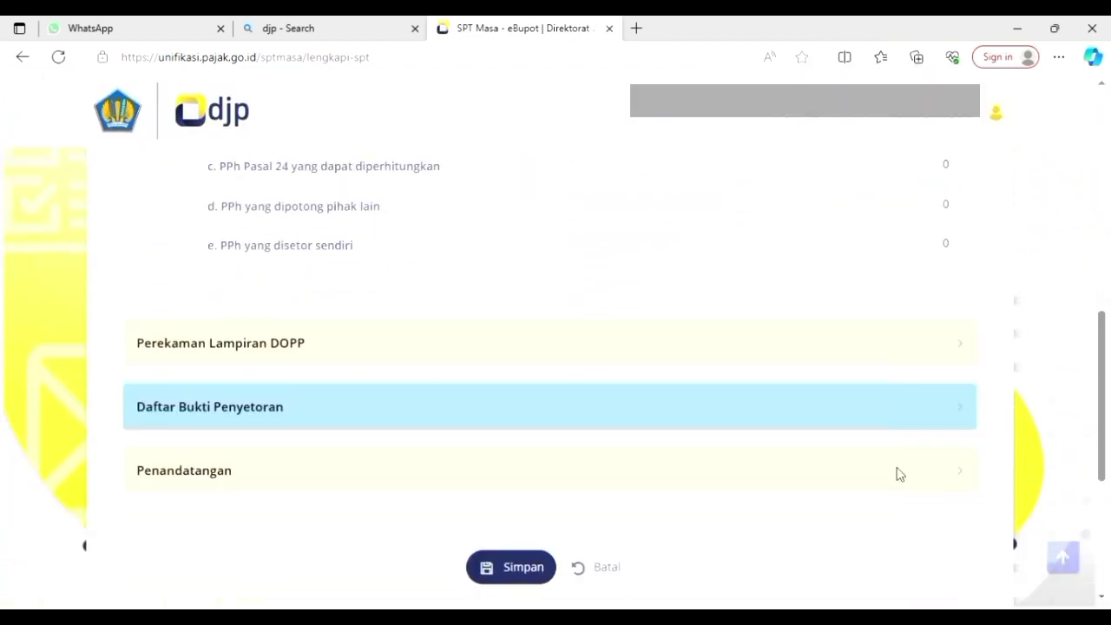
{"action": "left_click", "coordinate": [886, 354]}
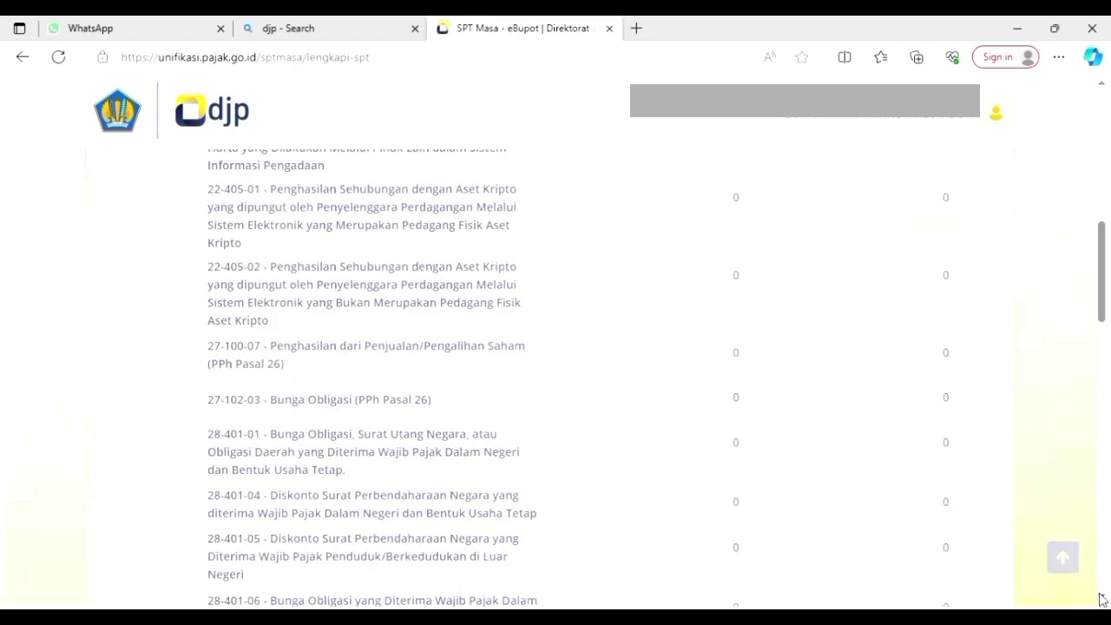
{"action": "scroll", "coordinate": [1101, 597], "scroll_direction": "down", "scroll_amount": 10}
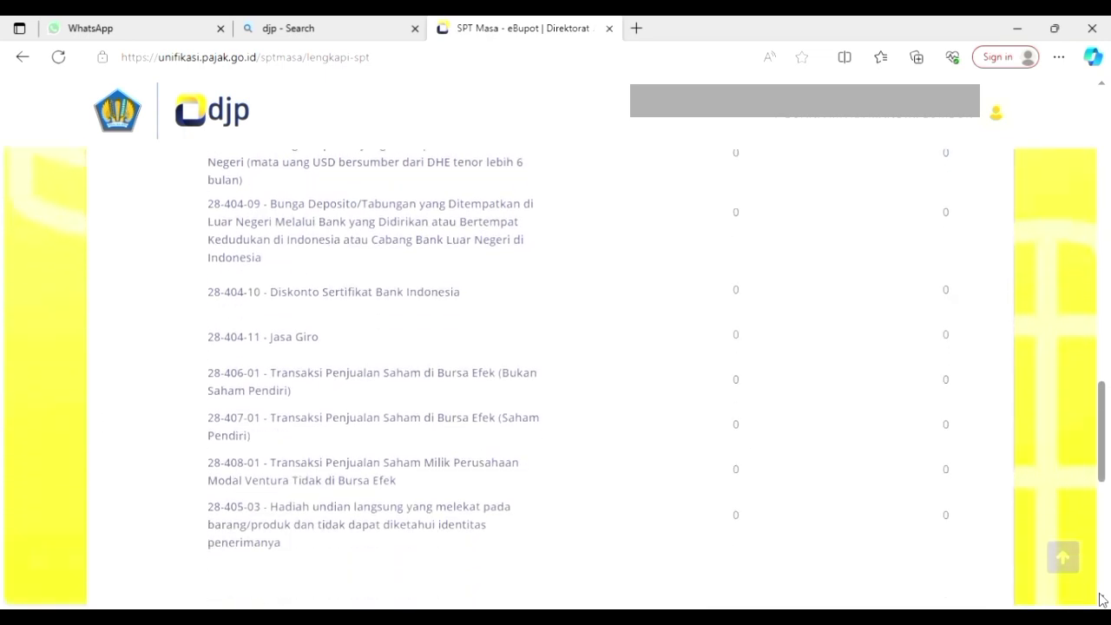
{"action": "scroll", "coordinate": [1101, 597], "scroll_direction": "down", "scroll_amount": 3}
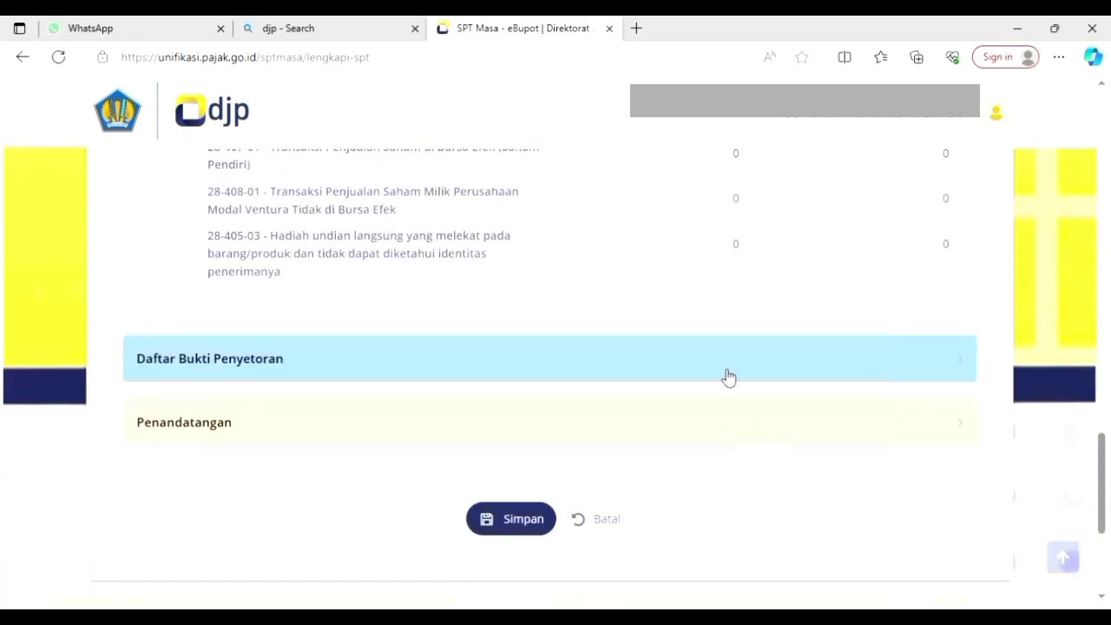
{"action": "left_click", "coordinate": [728, 376]}
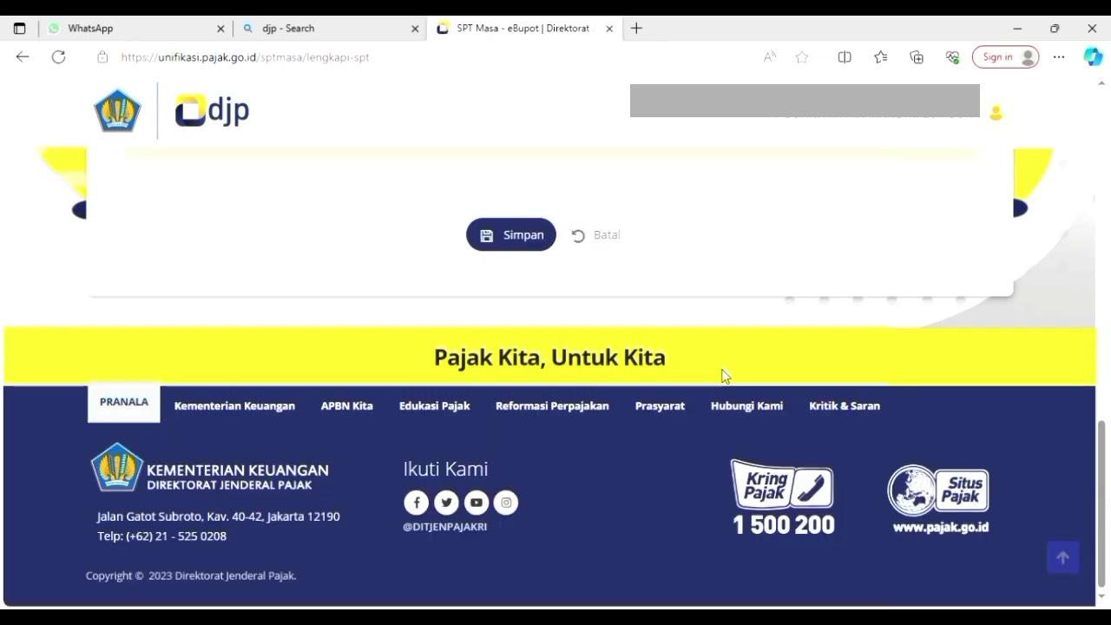
{"action": "scroll", "coordinate": [1100, 304], "scroll_direction": "down", "scroll_amount": 2}
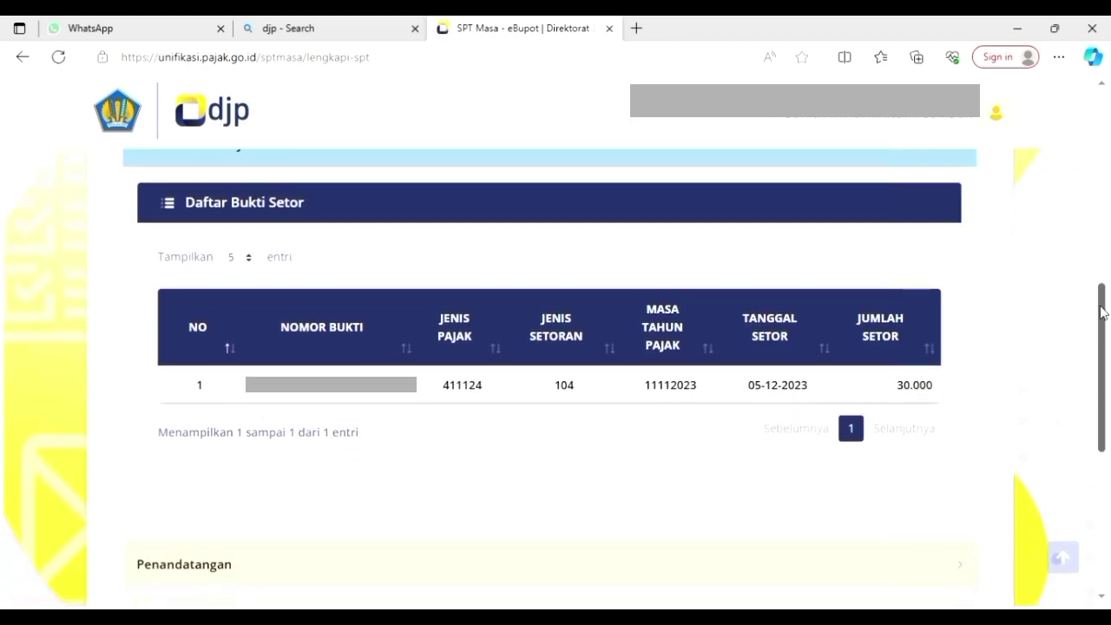
In the Penandatangan section, choose the Pengurus who signs, save the completed SPT and acknowledge the confirmation.
{"action": "left_click", "coordinate": [858, 580]}
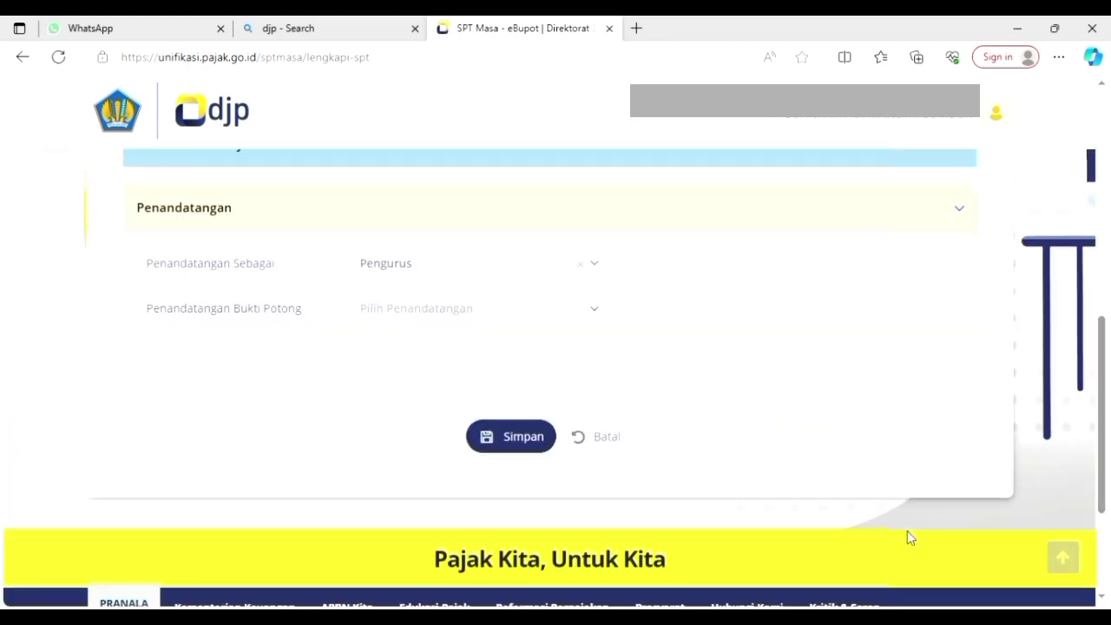
{"action": "left_click", "coordinate": [509, 310]}
{"action": "left_click", "coordinate": [469, 394]}
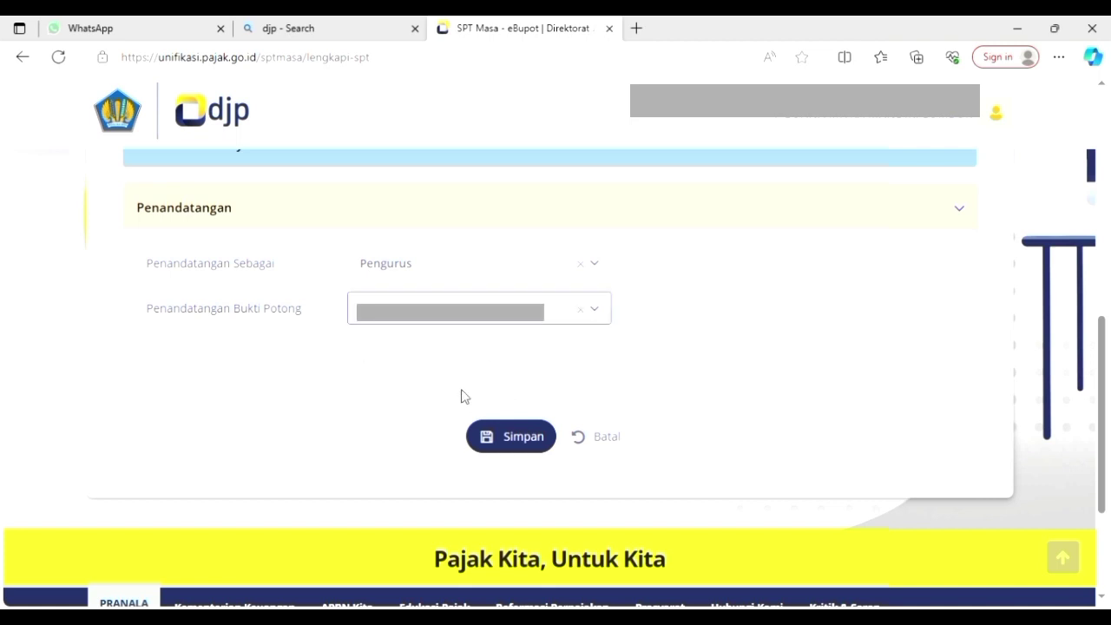
{"action": "left_click", "coordinate": [508, 437]}
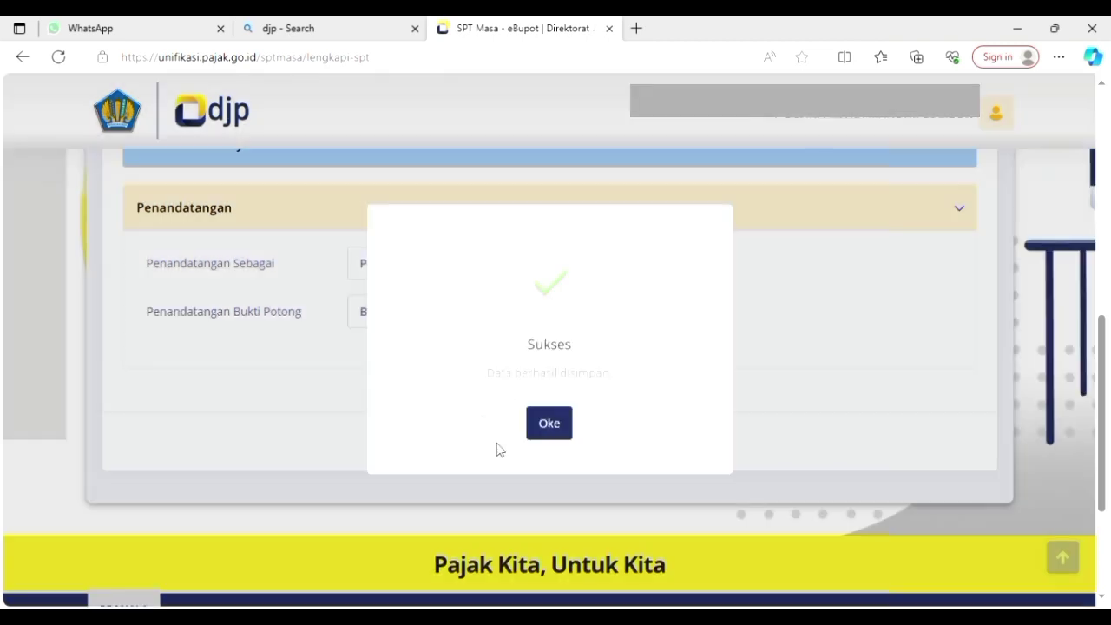
{"action": "left_click", "coordinate": [554, 423]}
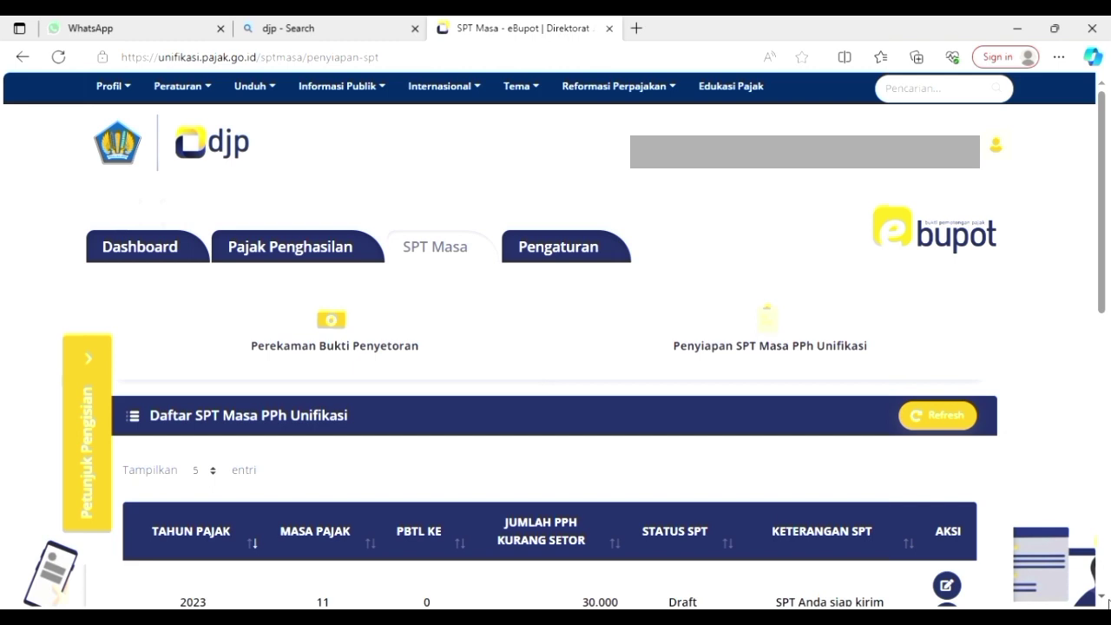
Open the Kirim SPT form for the 2023 Masa Pajak 11 draft in Daftar SPT Masa PPh Unifikasi.
{"action": "left_click", "coordinate": [1104, 596]}
{"action": "left_click", "coordinate": [1104, 597]}
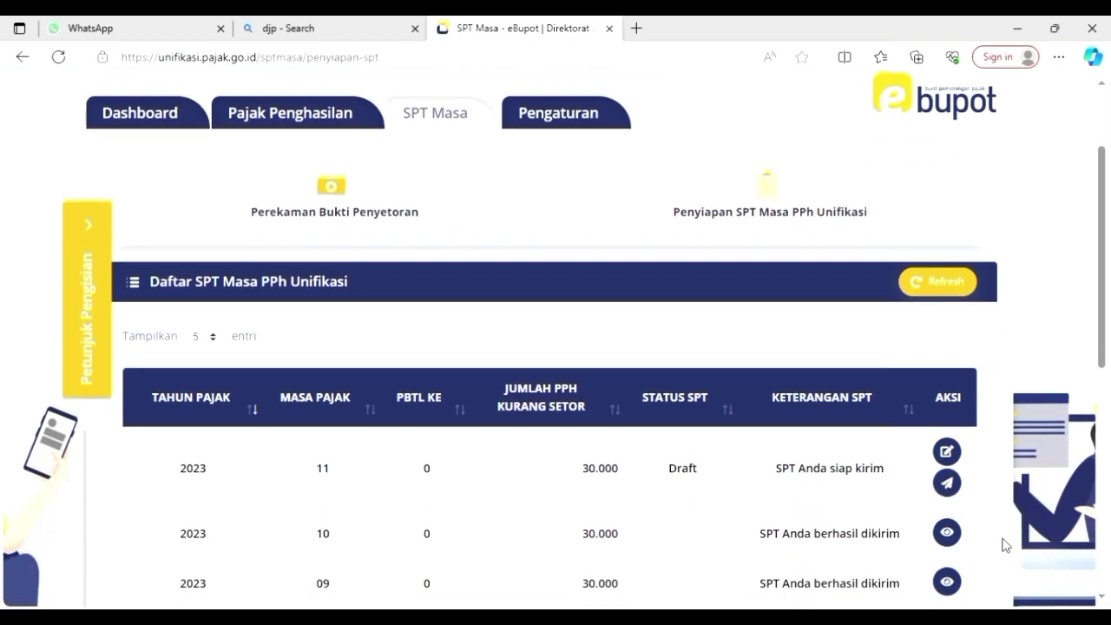
{"action": "left_click", "coordinate": [948, 483]}
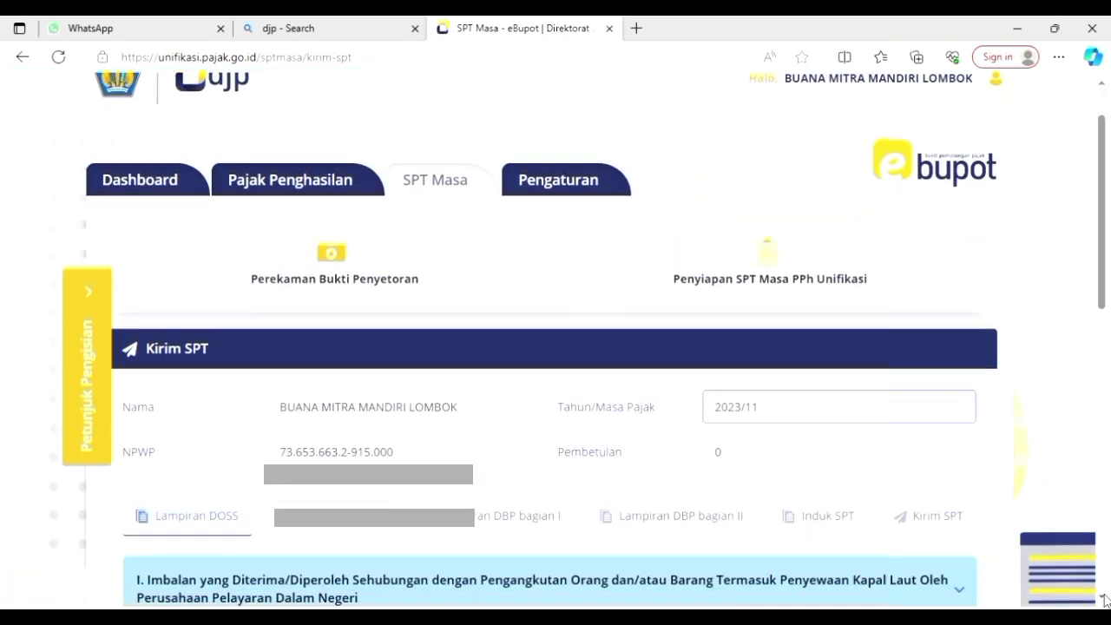
Review Lampiran DOSS, Lampiran DOPP, Lampiran DBP bagian I and Induk SPT before sending.
{"action": "scroll", "coordinate": [1105, 599], "scroll_direction": "down", "scroll_amount": 3}
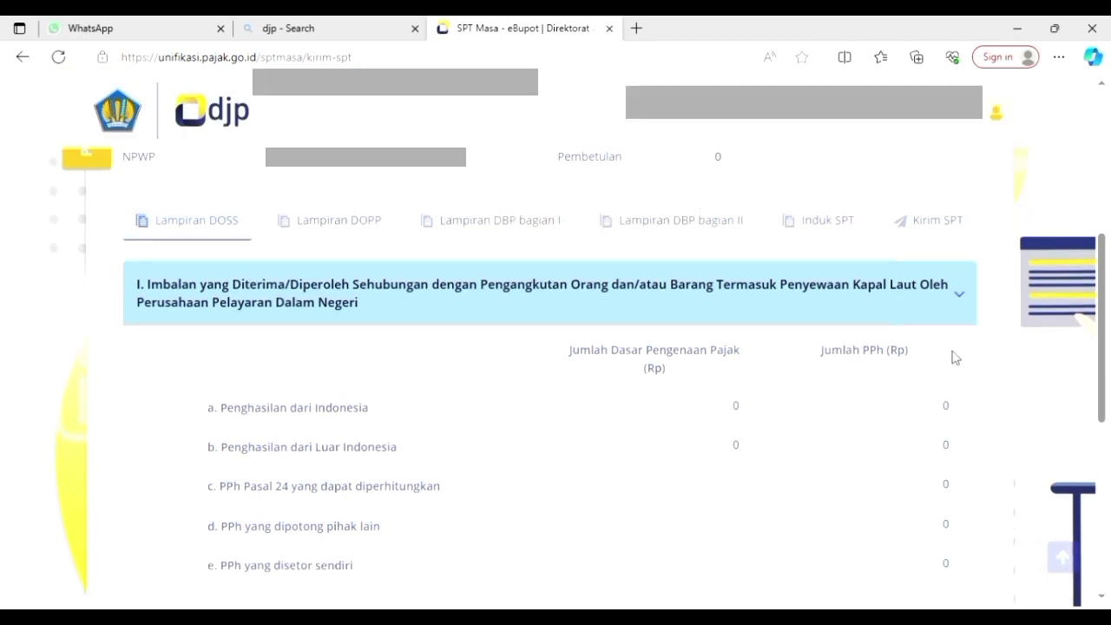
{"action": "left_click", "coordinate": [363, 225]}
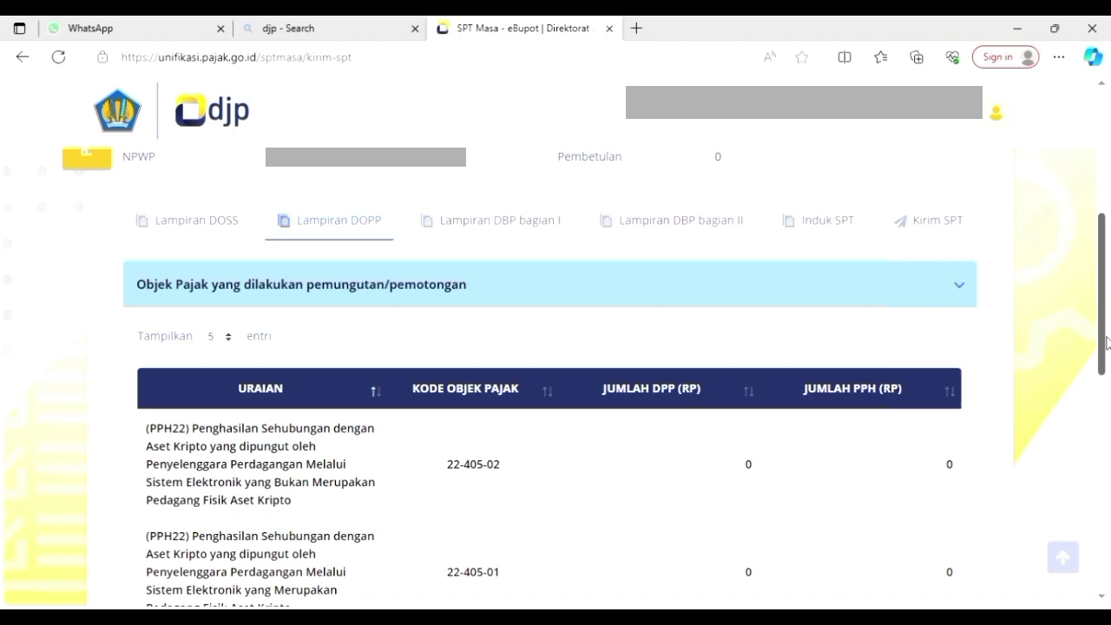
{"action": "scroll", "coordinate": [328, 465], "scroll_direction": "down", "scroll_amount": 5}
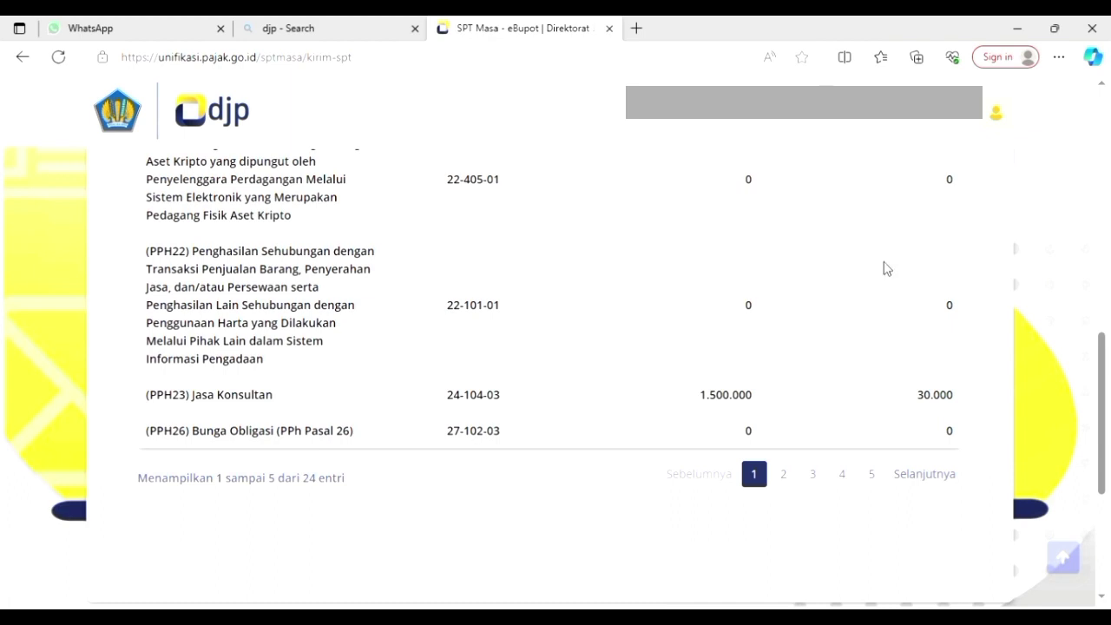
{"action": "left_click_drag", "start_coordinate": [1098, 395], "coordinate": [1087, 273]}
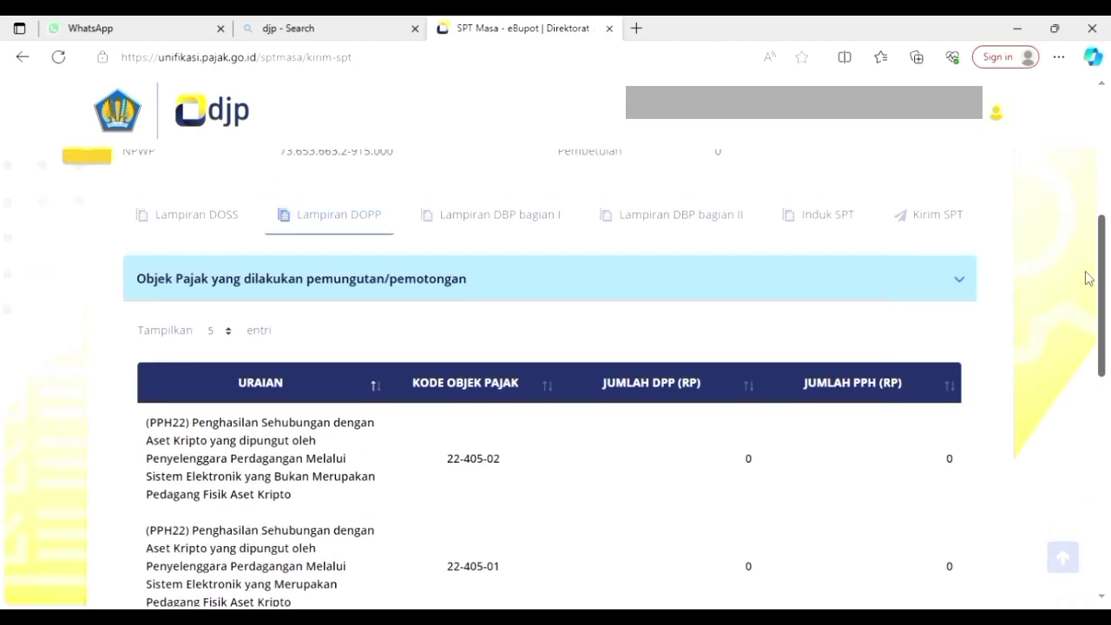
{"action": "left_click", "coordinate": [516, 227]}
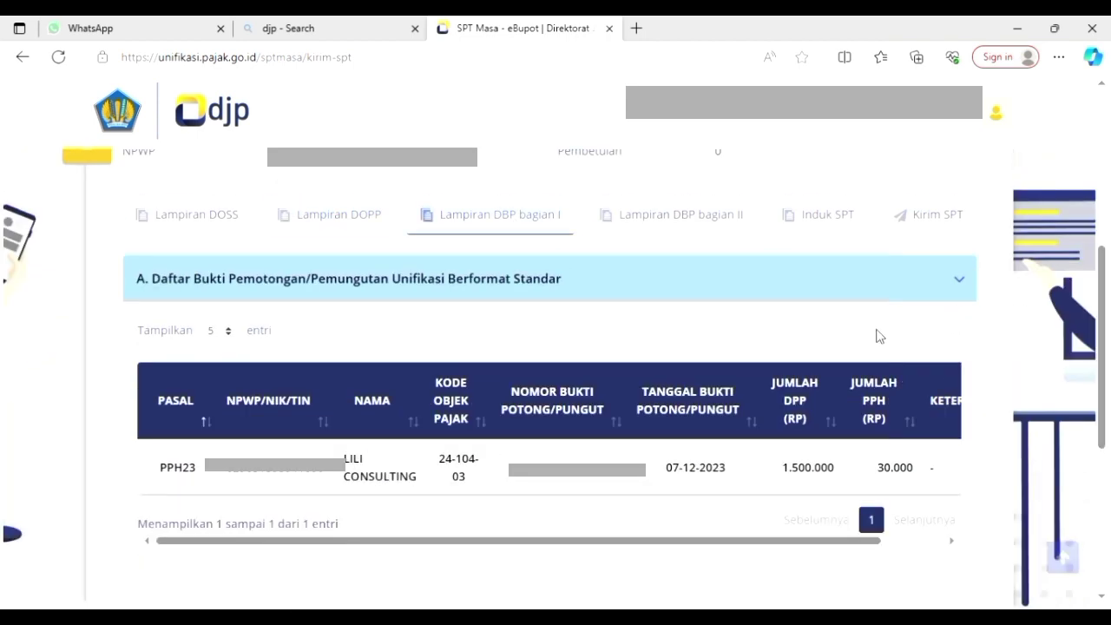
{"action": "left_click", "coordinate": [829, 218]}
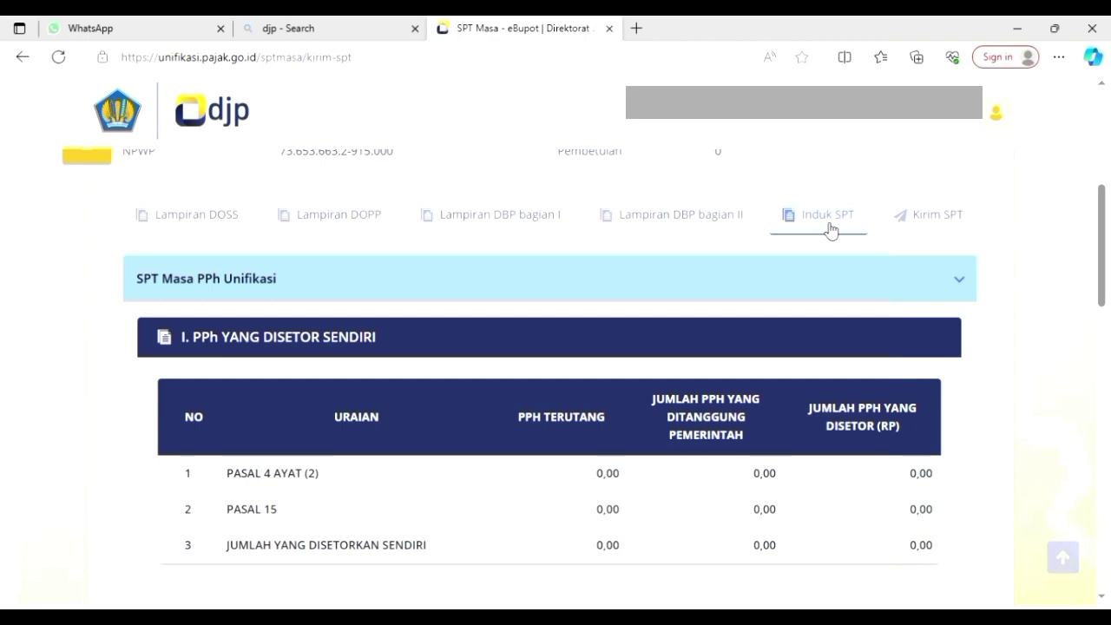
Send the SPT with the certificate passphrase and the electronic certificate file Buana Mitra Mandiri Lombok.p12, and acknowledge the confirmation.
{"action": "left_click", "coordinate": [938, 227]}
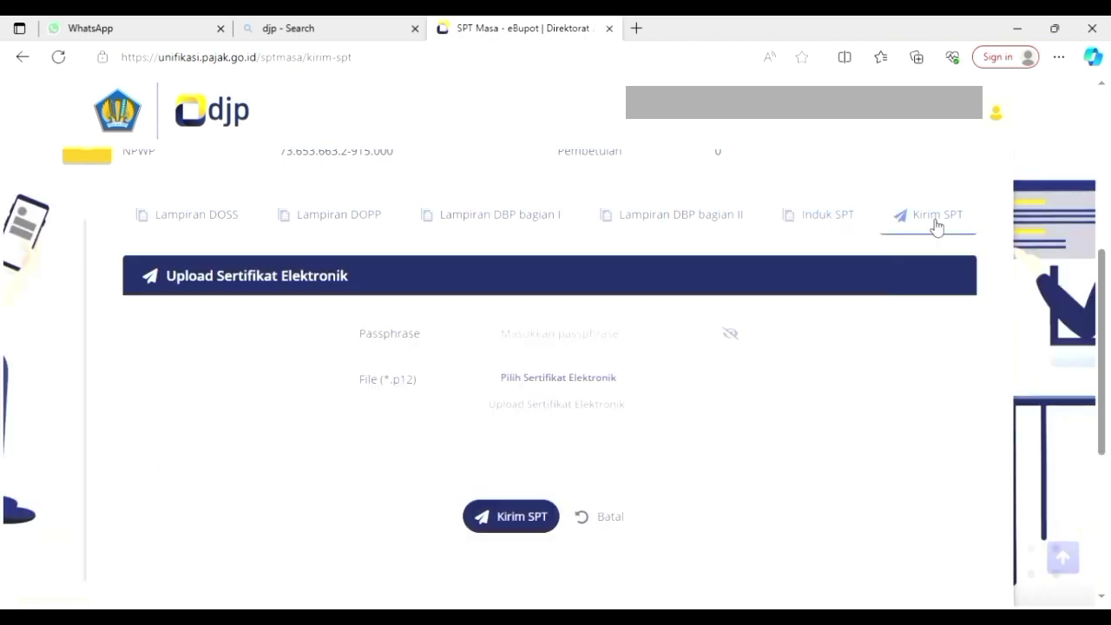
{"action": "left_click", "coordinate": [615, 346]}
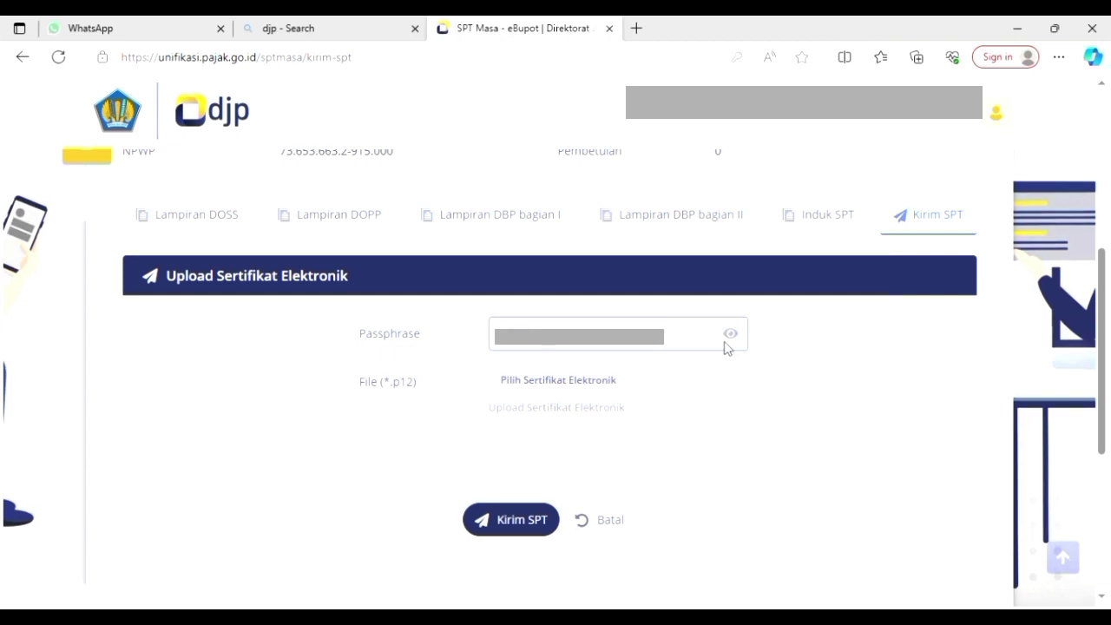
{"action": "left_click", "coordinate": [728, 339]}
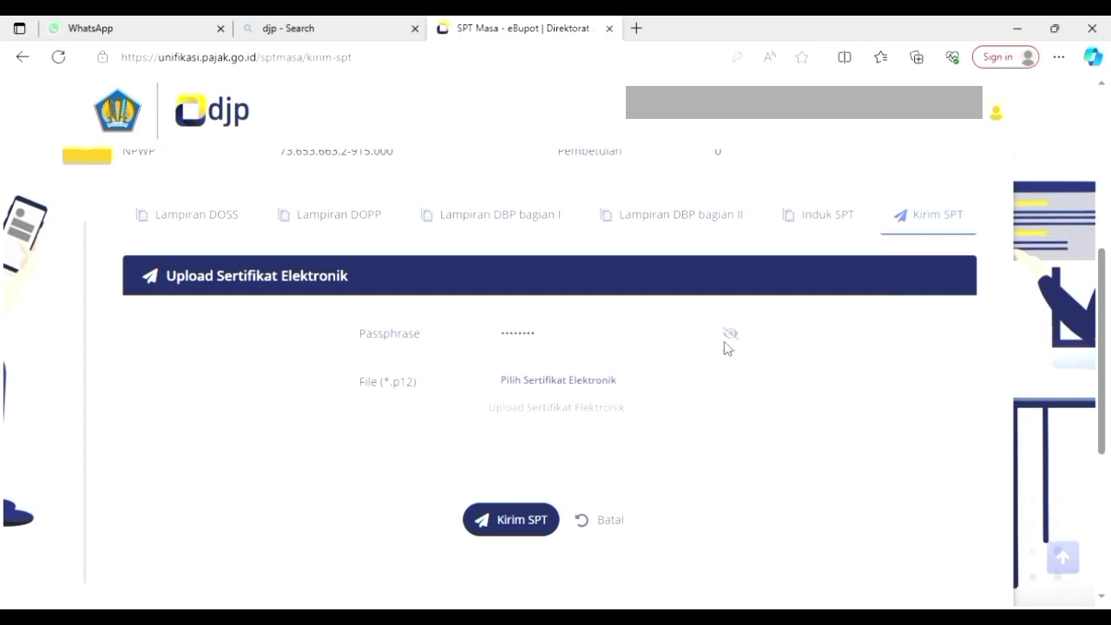
{"action": "left_click", "coordinate": [612, 380]}
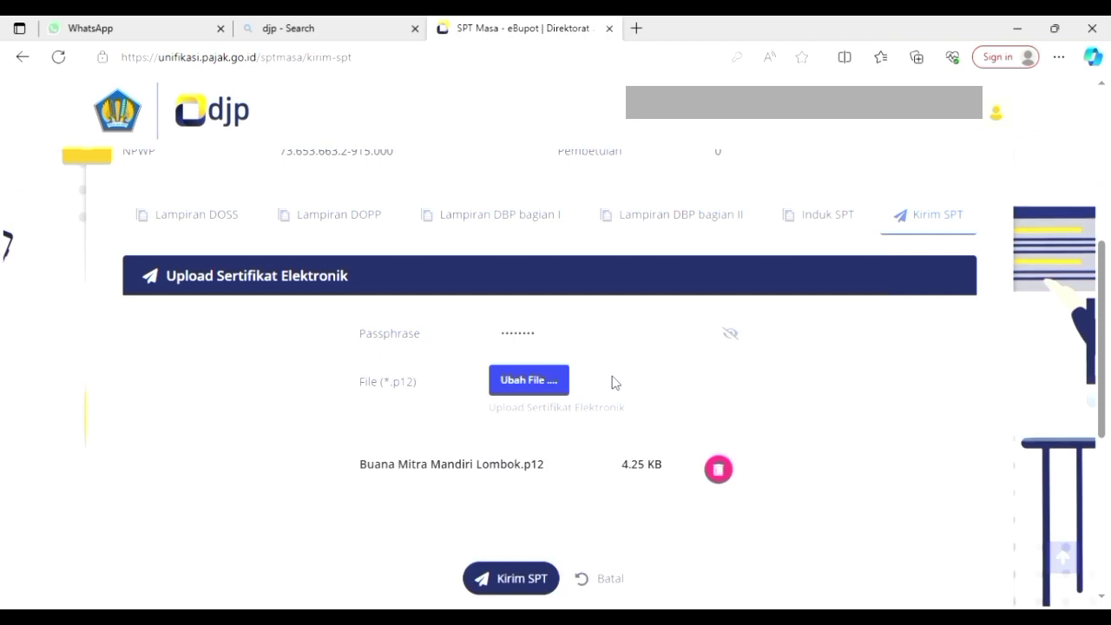
{"action": "left_click", "coordinate": [526, 577]}
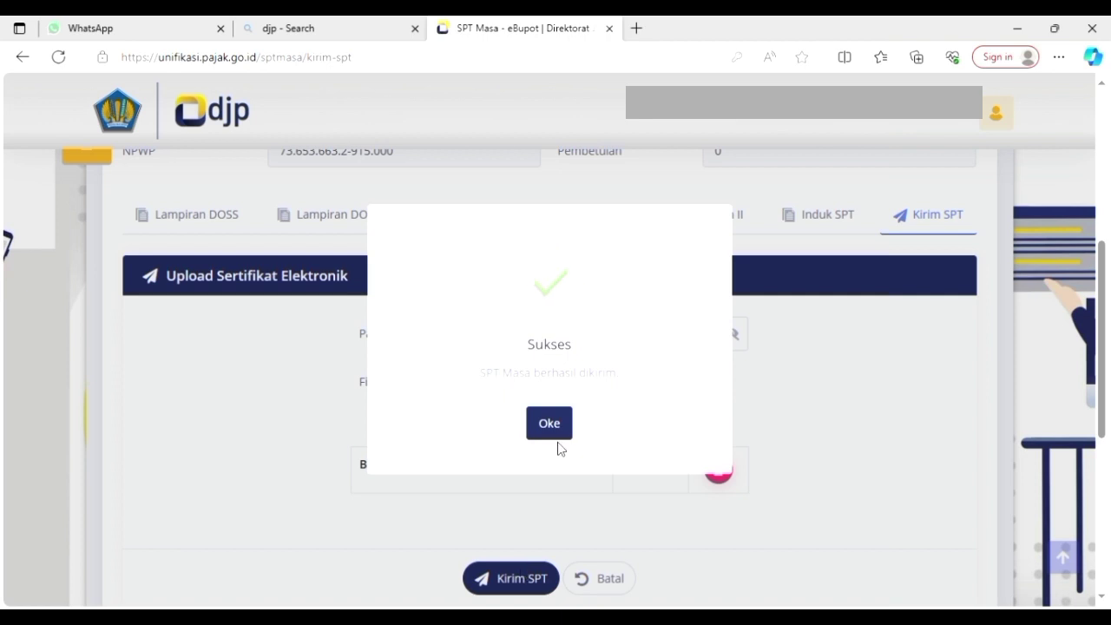
{"action": "left_click", "coordinate": [555, 428]}
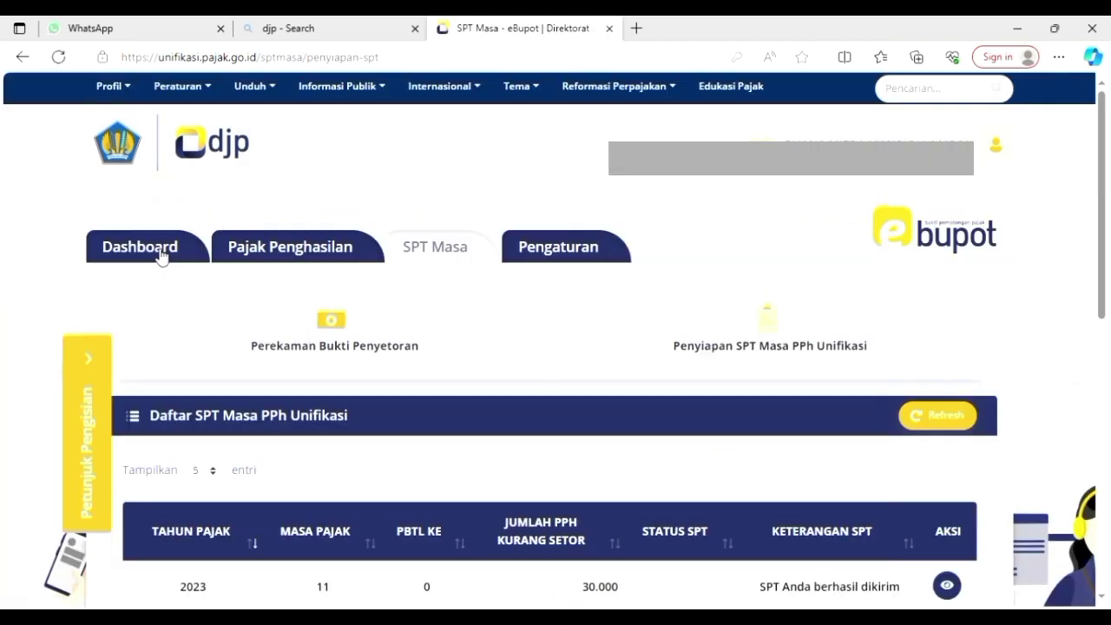
From the Dashboard, view the Bukti Penerimaan Elektronik (BPE) of the 2023-11 SPT through to its signature section and close it.
{"action": "left_click", "coordinate": [162, 254]}
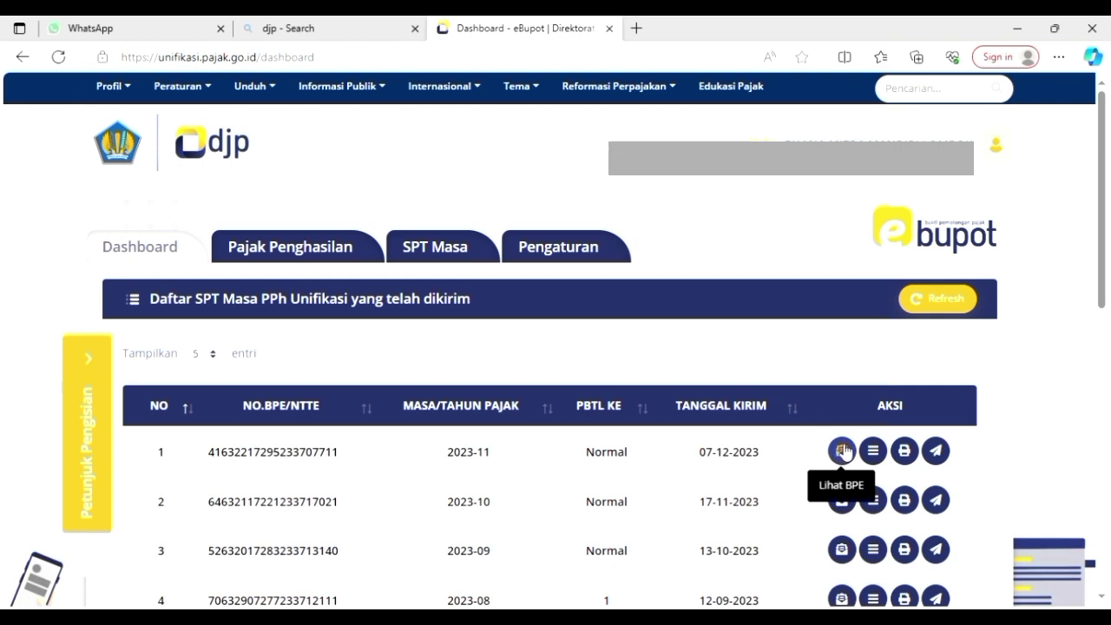
{"action": "left_click", "coordinate": [841, 451]}
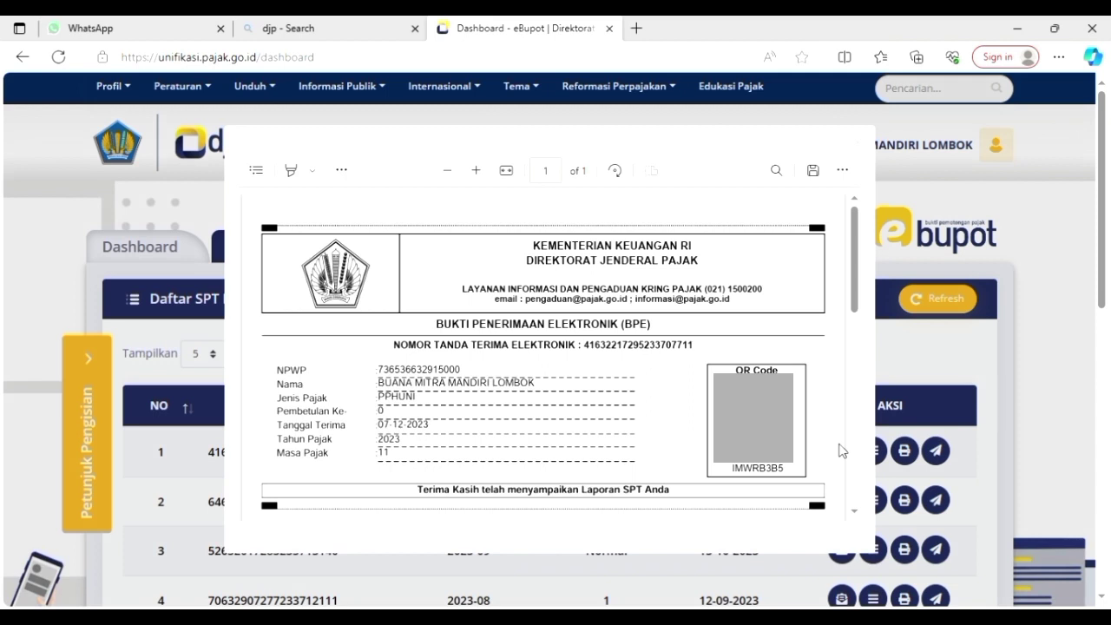
{"action": "scroll", "coordinate": [839, 450], "scroll_direction": "down", "scroll_amount": 10}
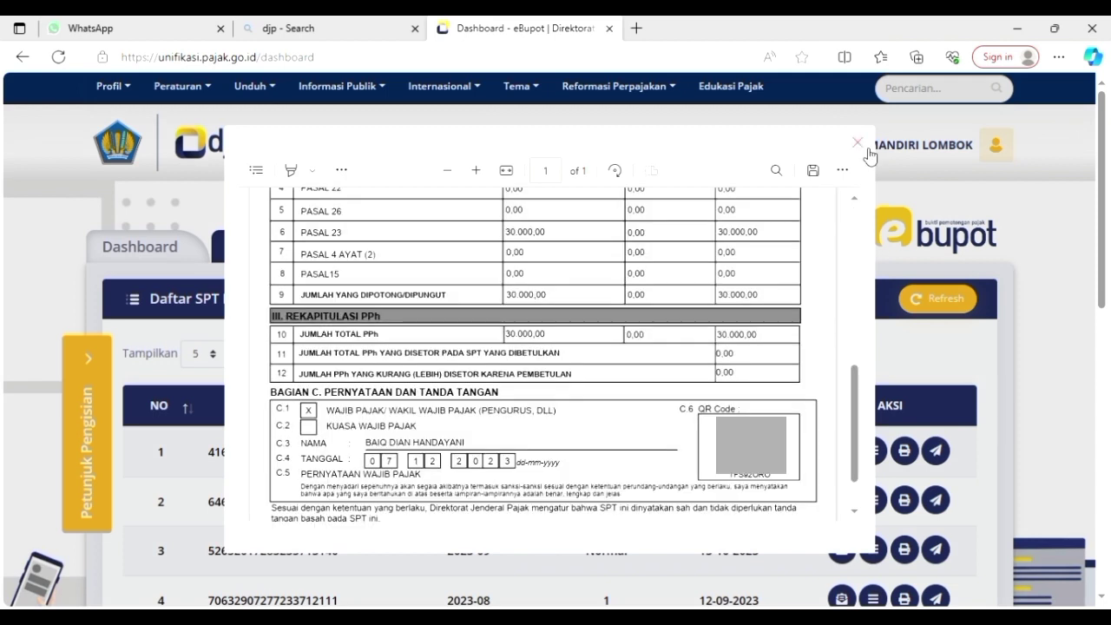
{"action": "left_click", "coordinate": [859, 143]}
Log out of the e-Bupot account.
{"action": "left_click", "coordinate": [1007, 147]}
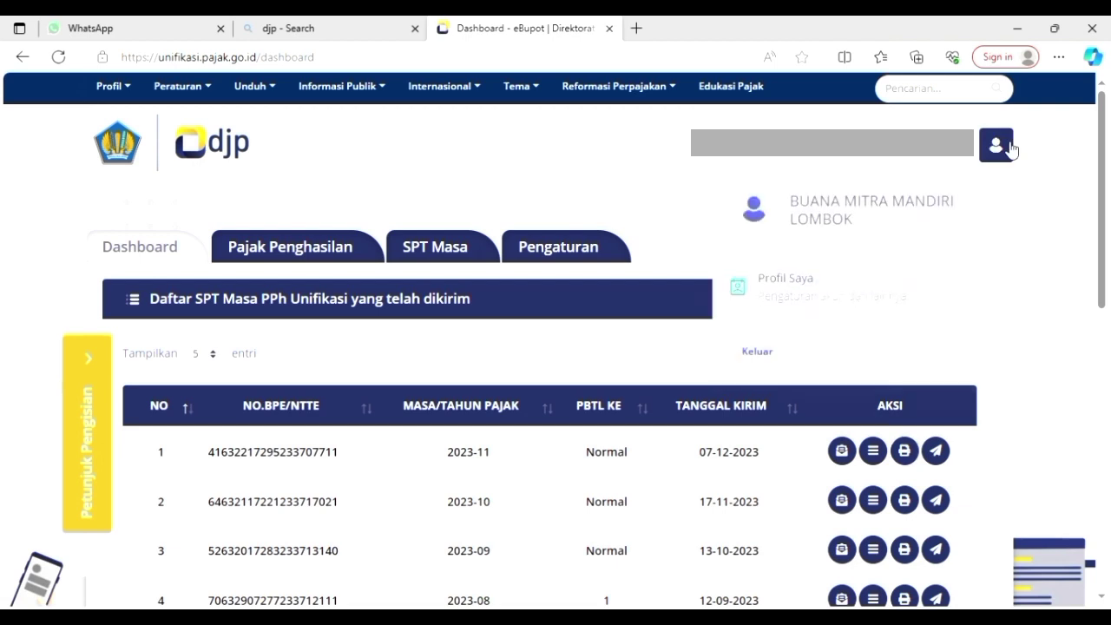
{"action": "left_click", "coordinate": [749, 365]}
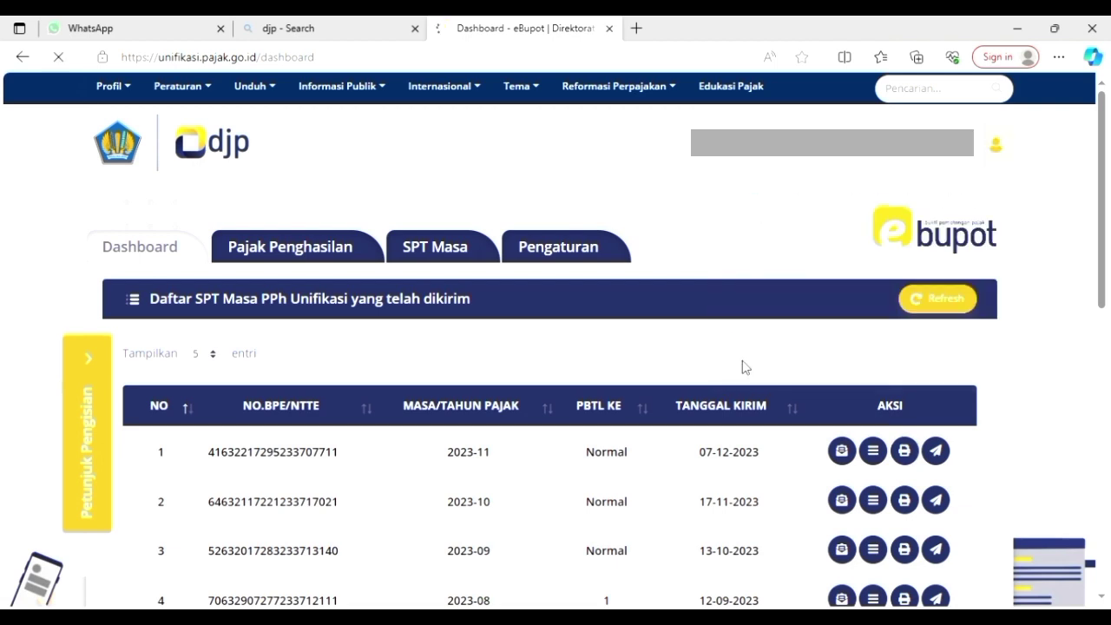